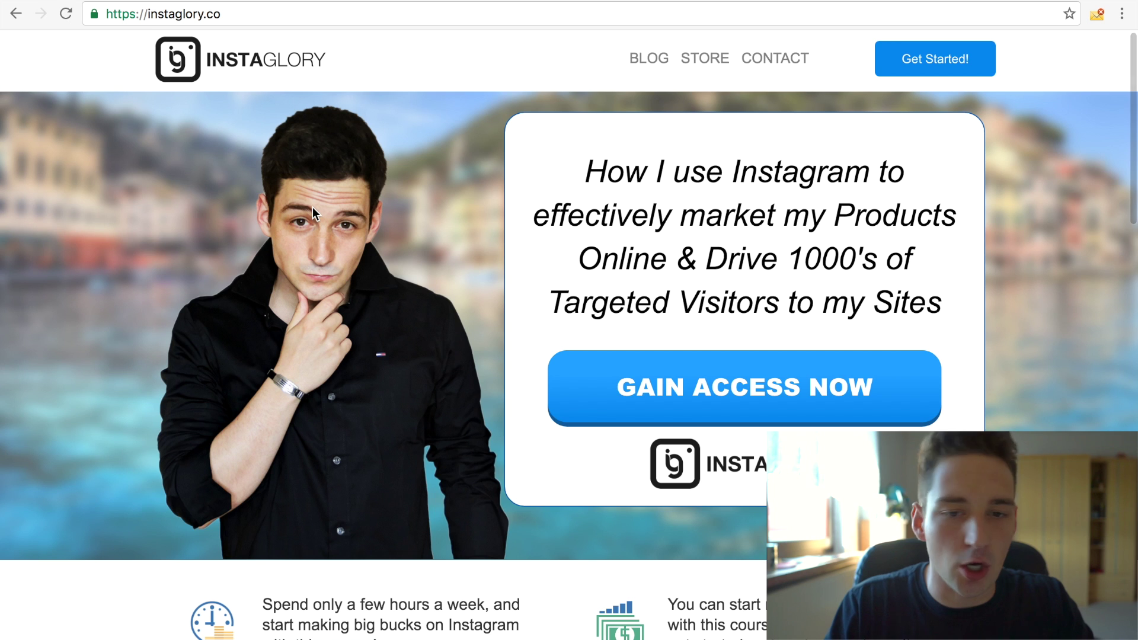
# Step: Scroll through the InstaGlory homepage to review the course headline, benefits and creator introduction
pyautogui.scroll(1, 312, 207)
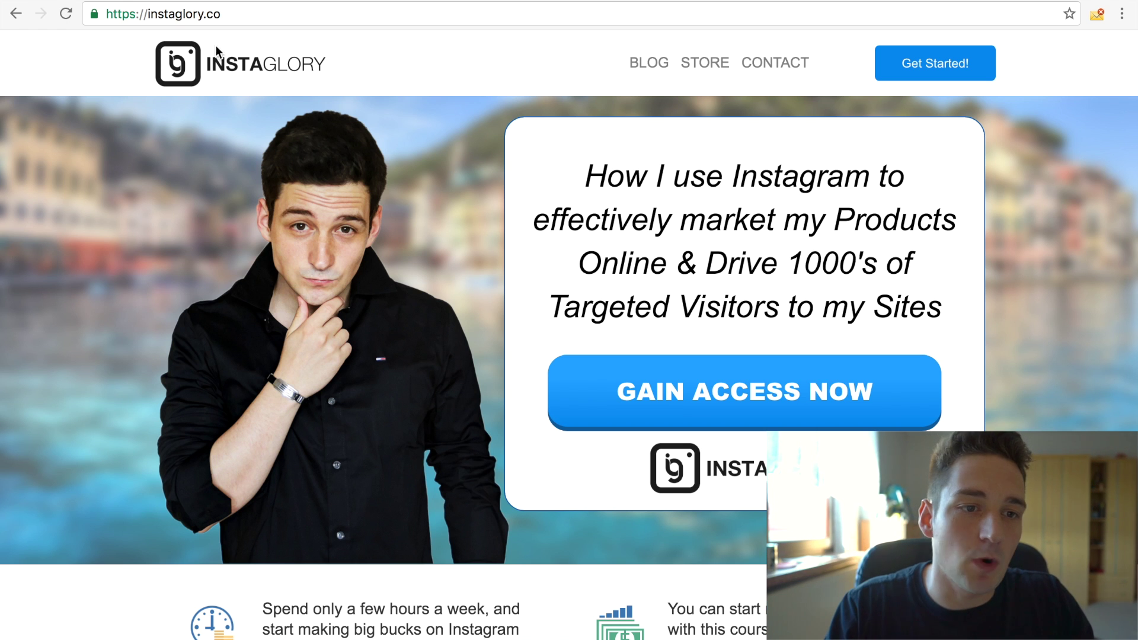
pyautogui.scroll(-2, 204, 137)
pyautogui.scroll(-10, 205, 134)
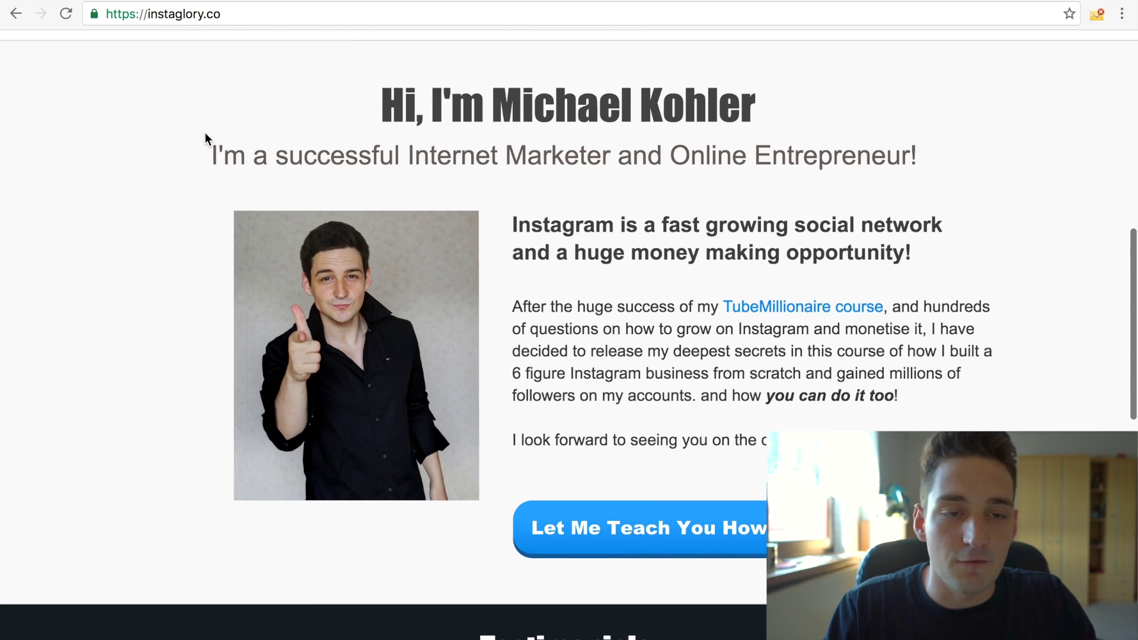
pyautogui.scroll(12, 172, 134)
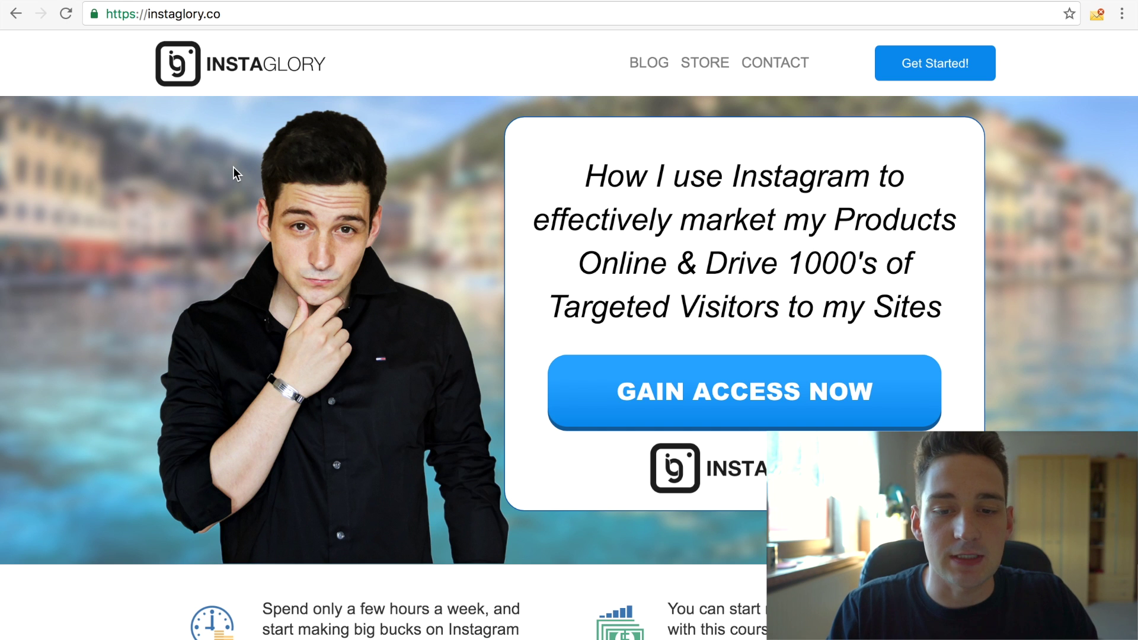
pyautogui.scroll(-2, 248, 243)
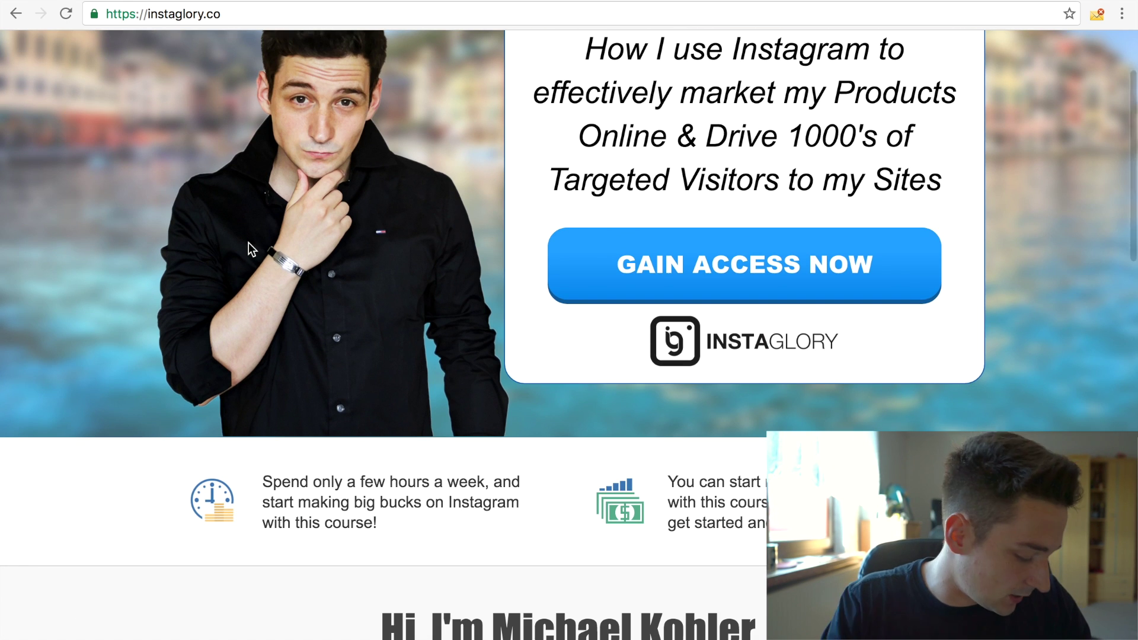
pyautogui.scroll(2, 248, 247)
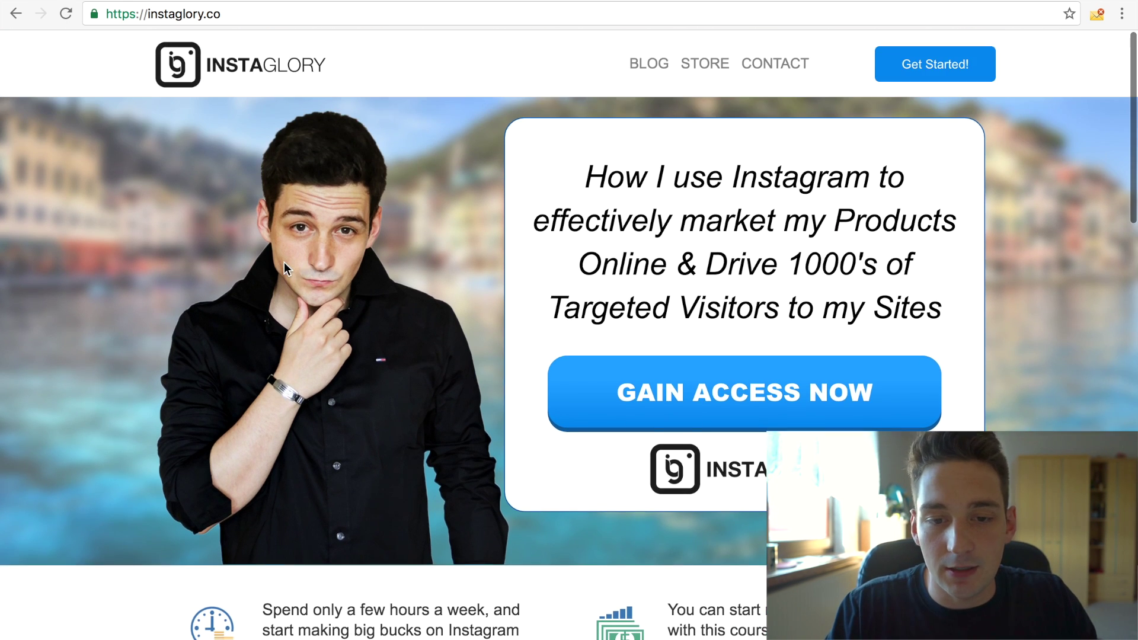
# Step: Open the GAIN ACCESS NOW email popup, close it, and switch to the MailChimp dashboard tab
pyautogui.click(769, 399)
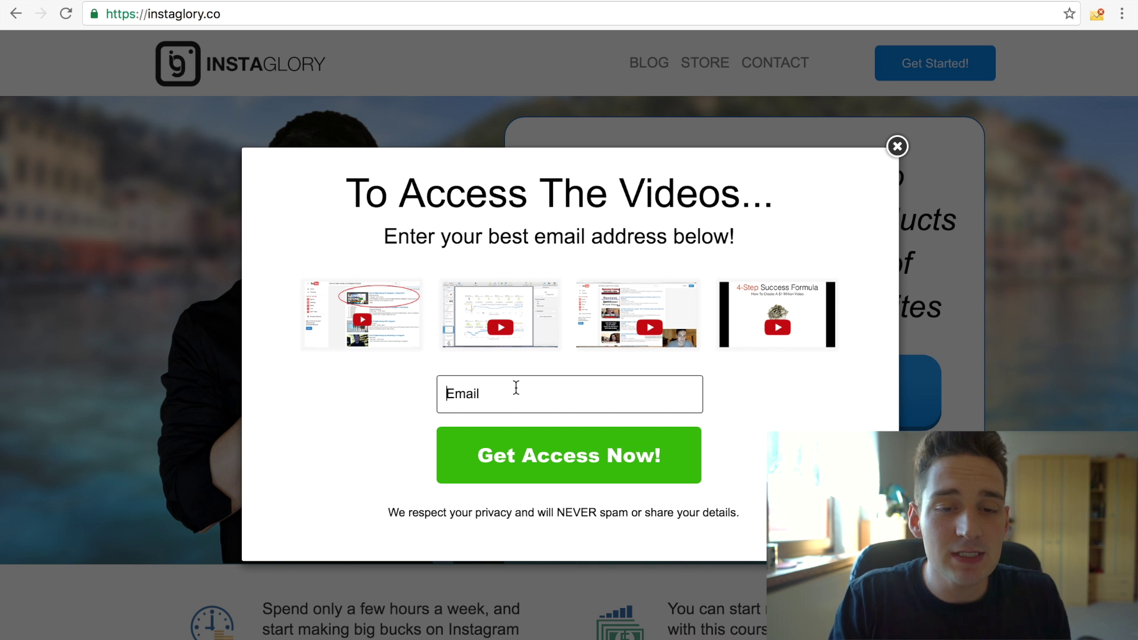
pyautogui.click(897, 146)
pyautogui.hotkey('ctrl', 'Tab')
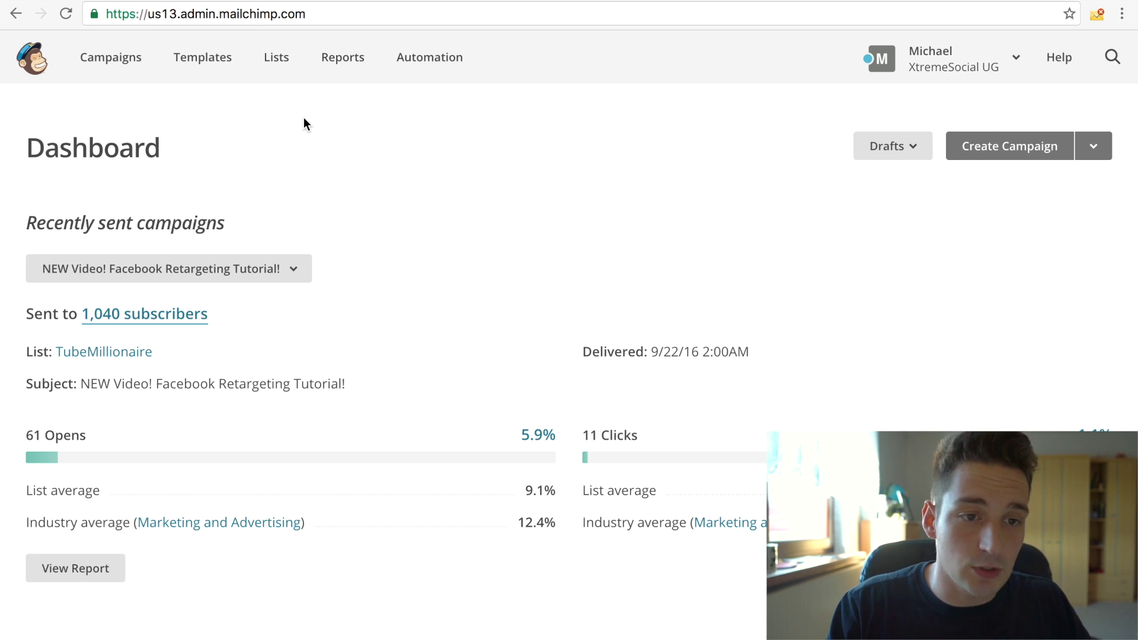
# Step: From the Lists overview, choose Create List and confirm a new list rather than groups
pyautogui.click(275, 64)
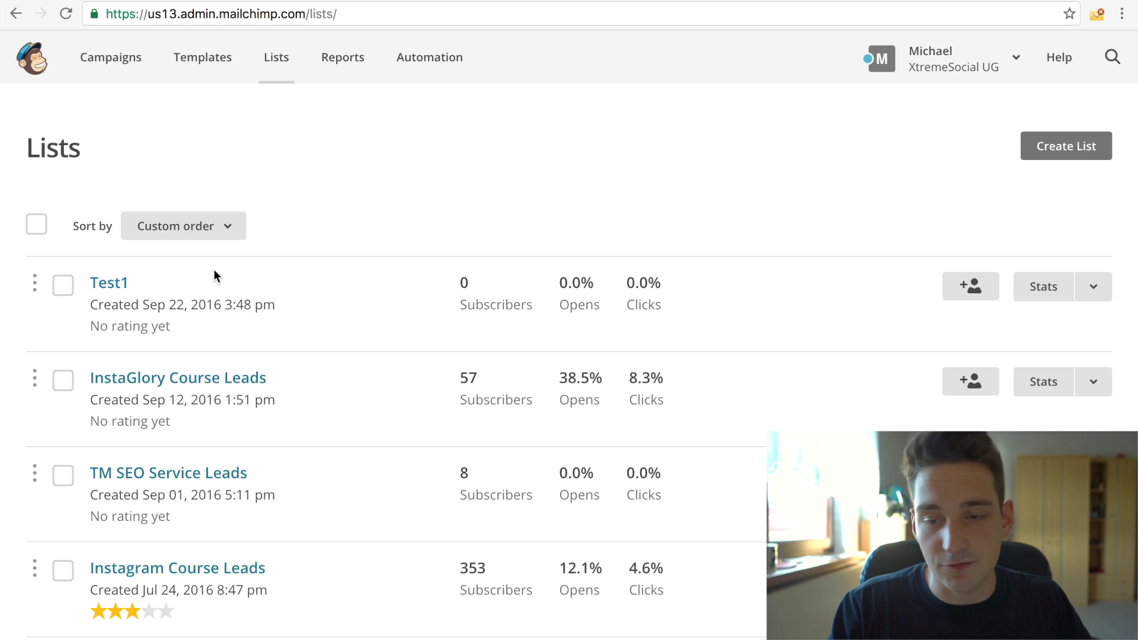
pyautogui.click(1066, 149)
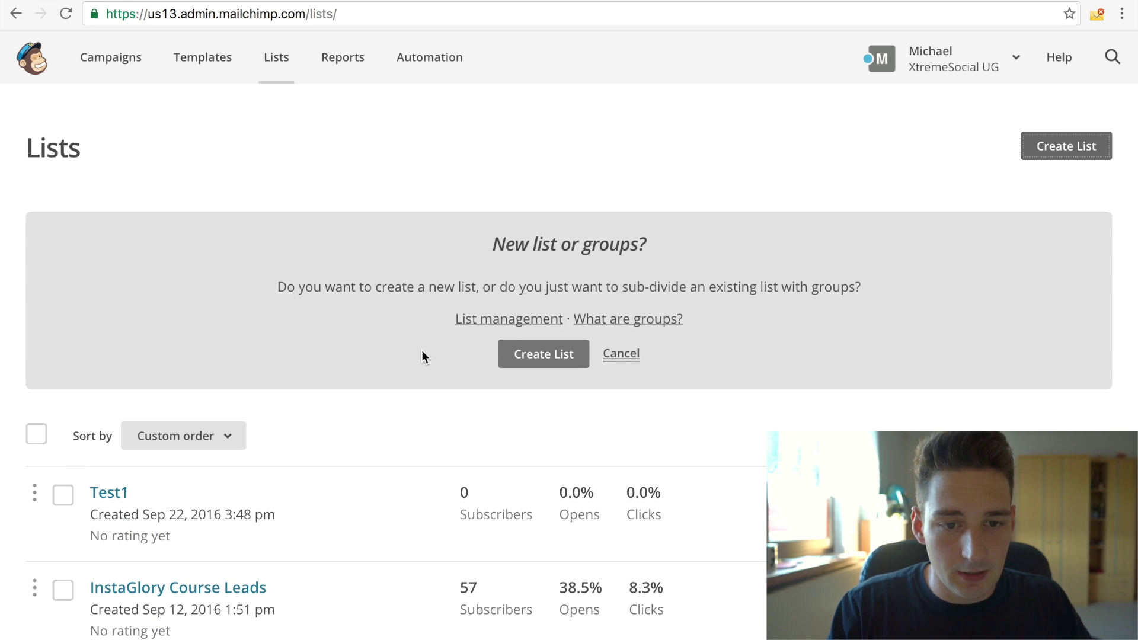
pyautogui.click(563, 357)
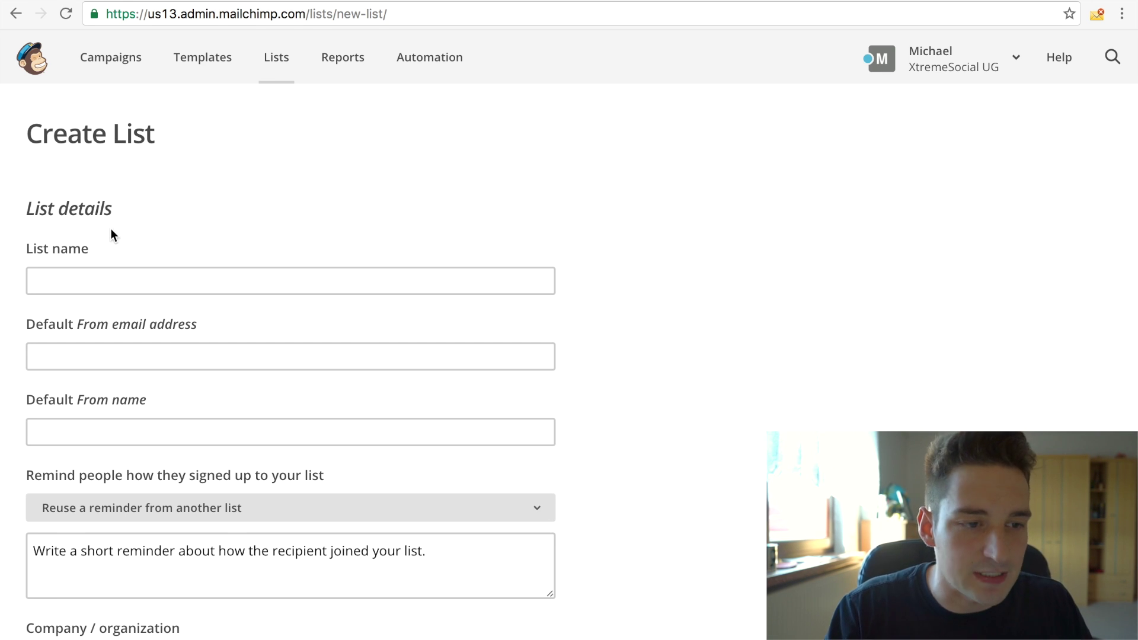
# Step: Name the new list Test2 and pick the suggested default sender email address
pyautogui.click(80, 274)
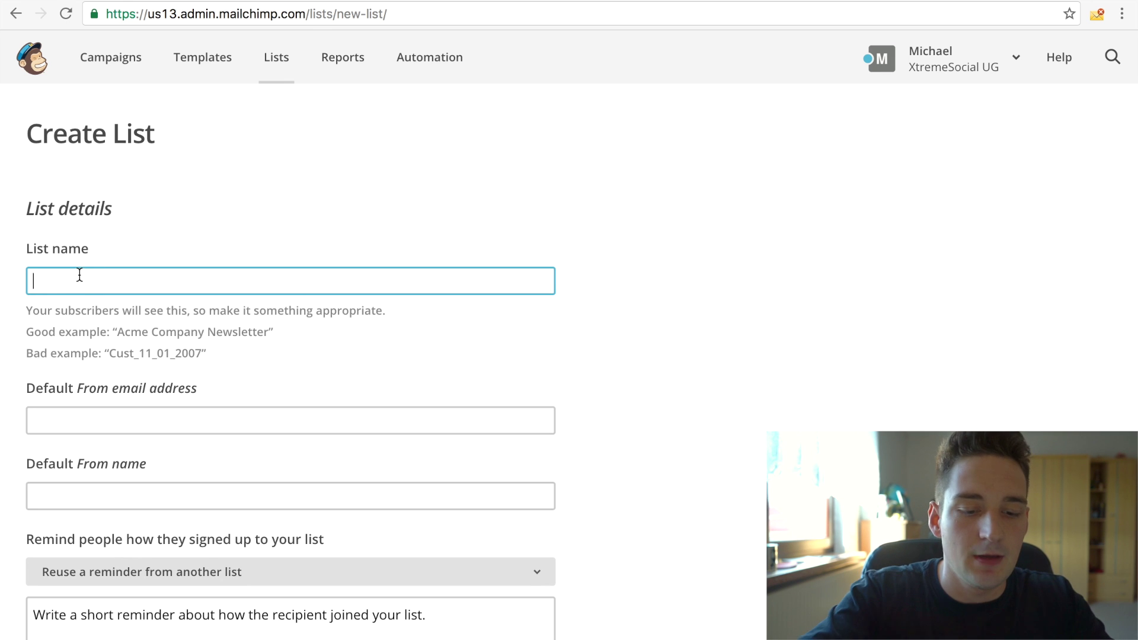
pyautogui.write('Test2')
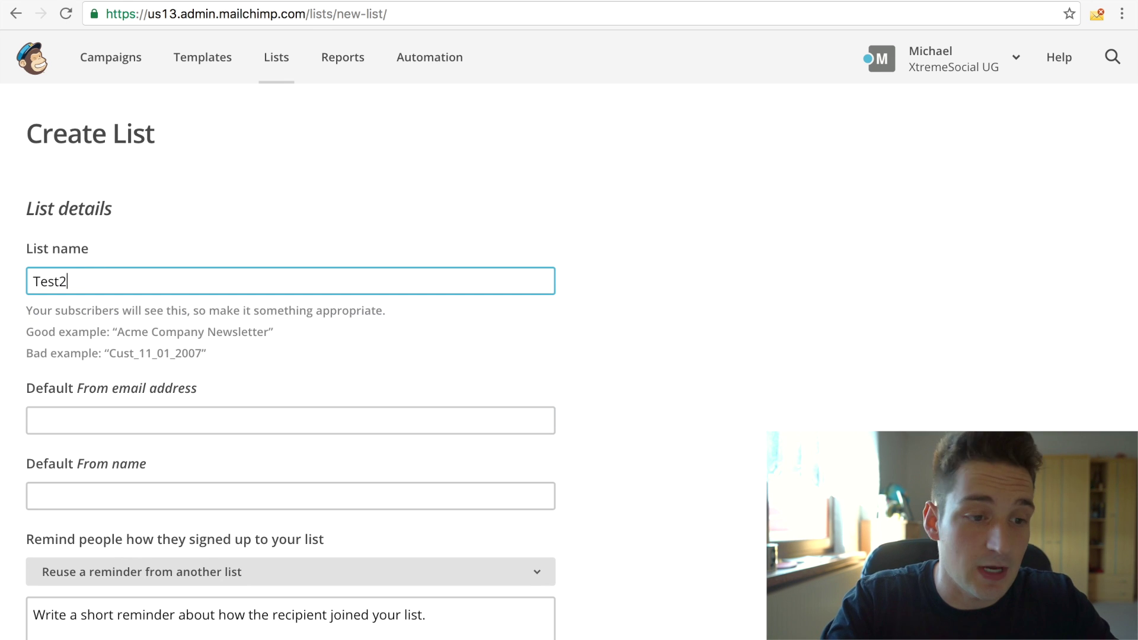
pyautogui.scroll(-2, 176, 419)
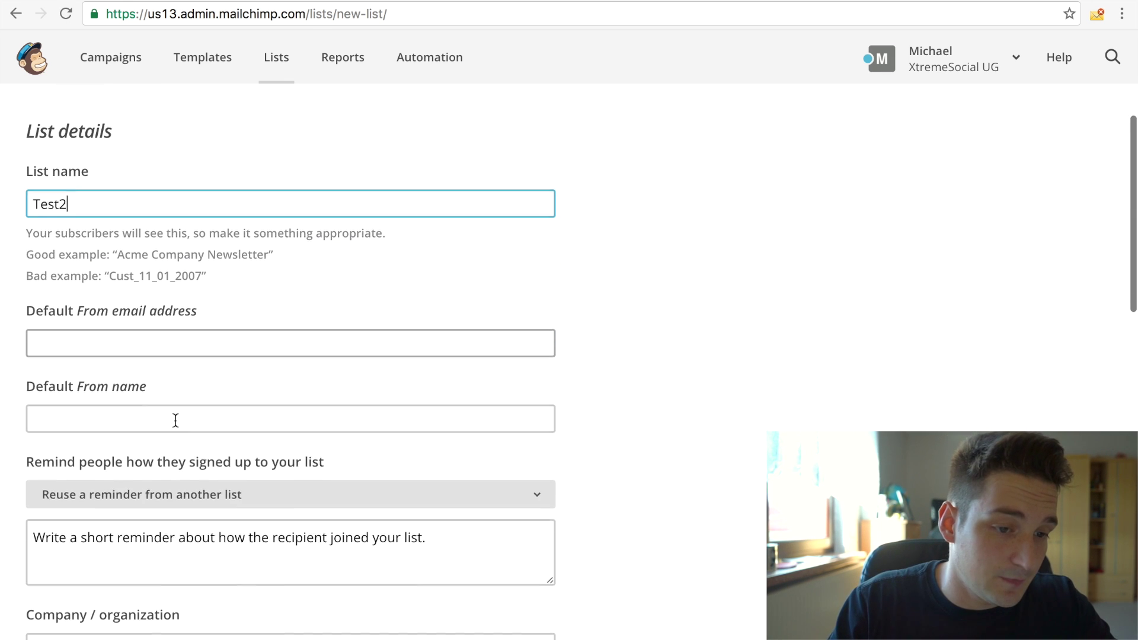
pyautogui.click(151, 348)
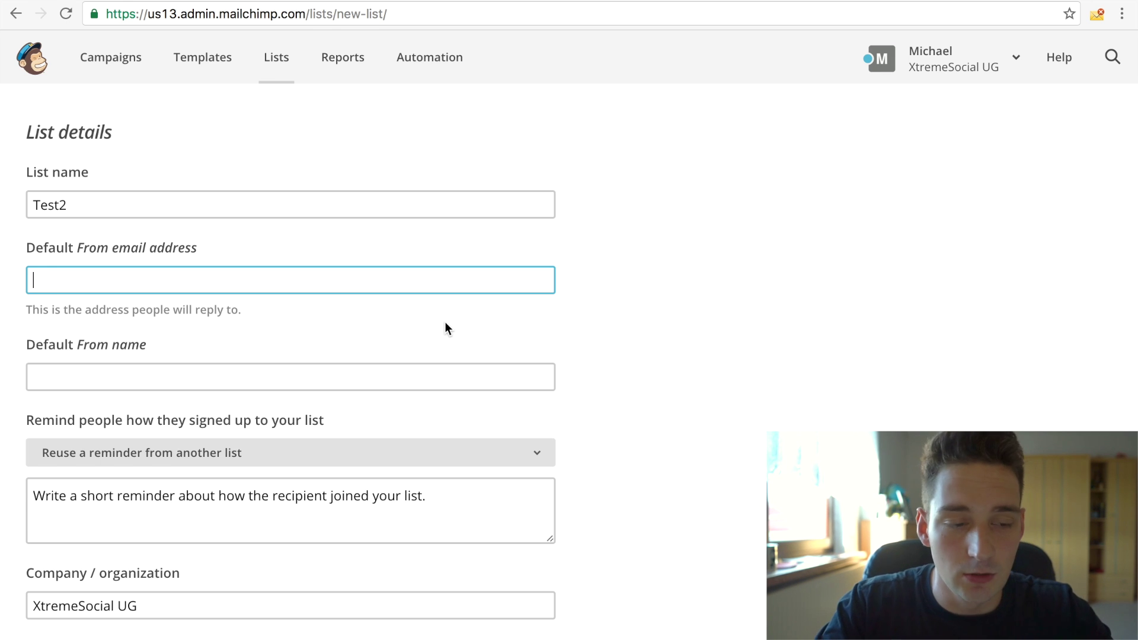
pyautogui.write('inf')
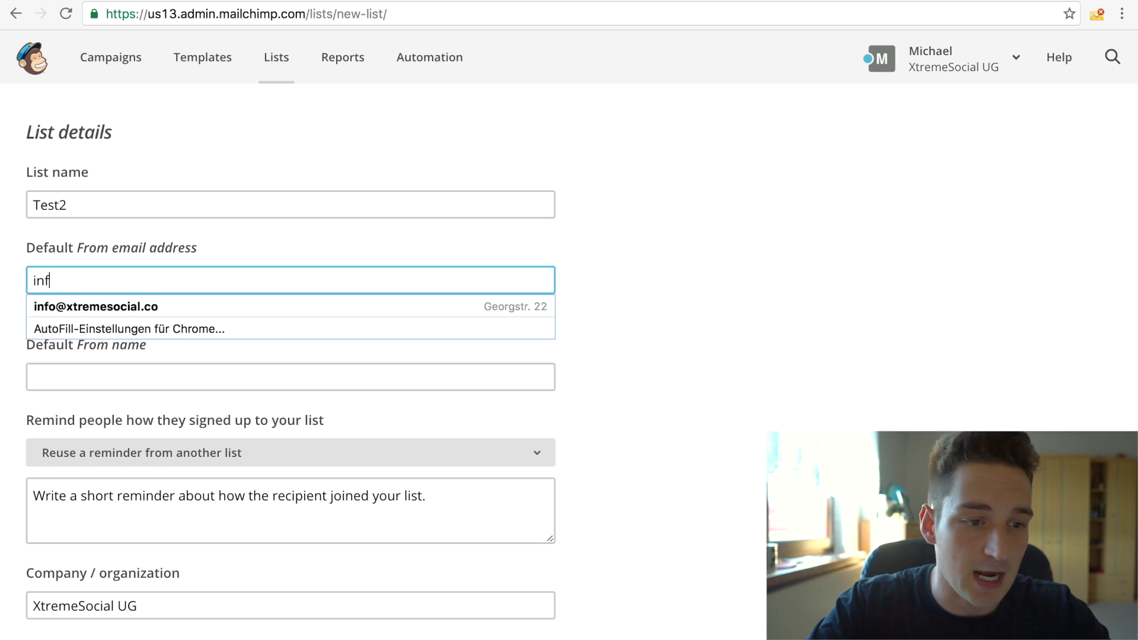
pyautogui.click(336, 306)
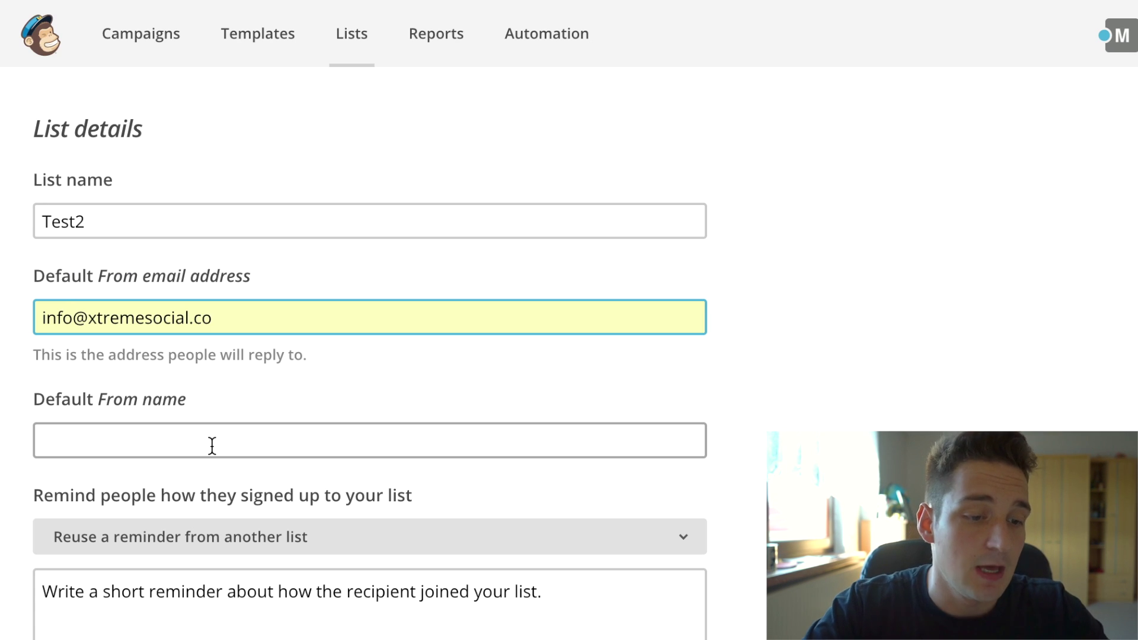
# Step: Set the sender name to Test2 and reuse the InstaGlory Course Leads signup reminder
pyautogui.scroll(-4, 282, 610)
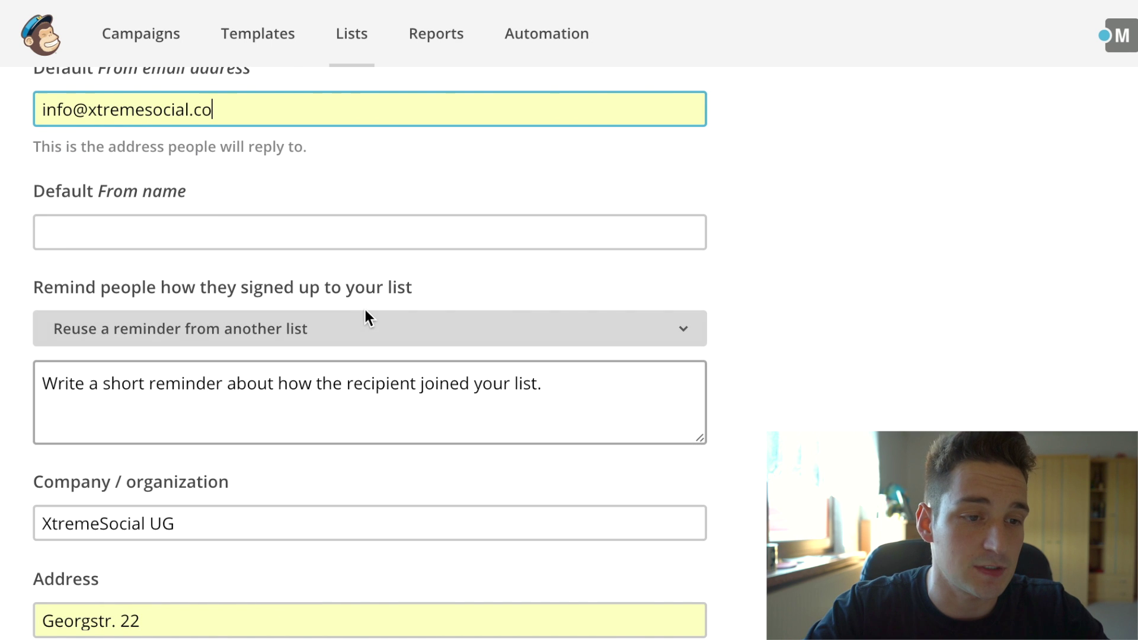
pyautogui.click(285, 233)
pyautogui.write('Test')
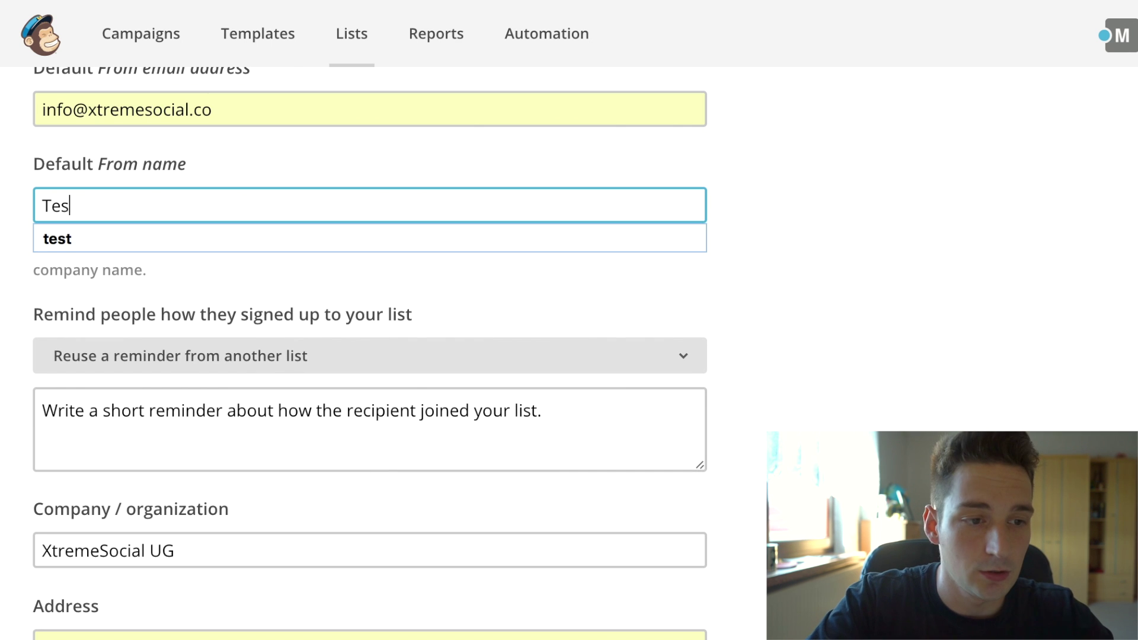
pyautogui.write('2')
pyautogui.click(409, 425)
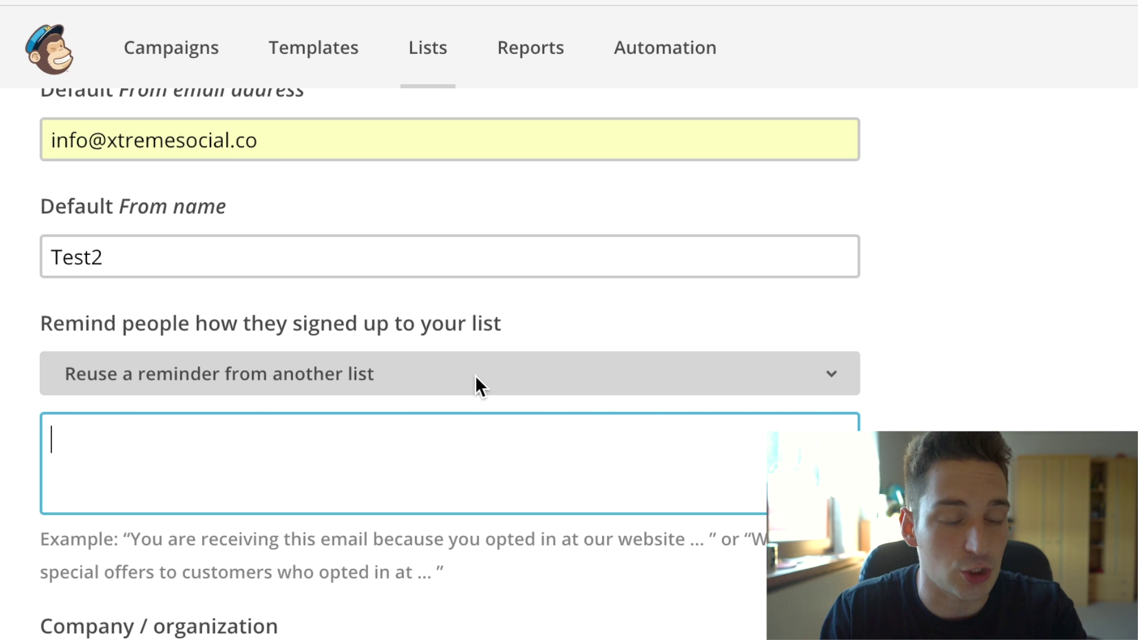
pyautogui.click(475, 375)
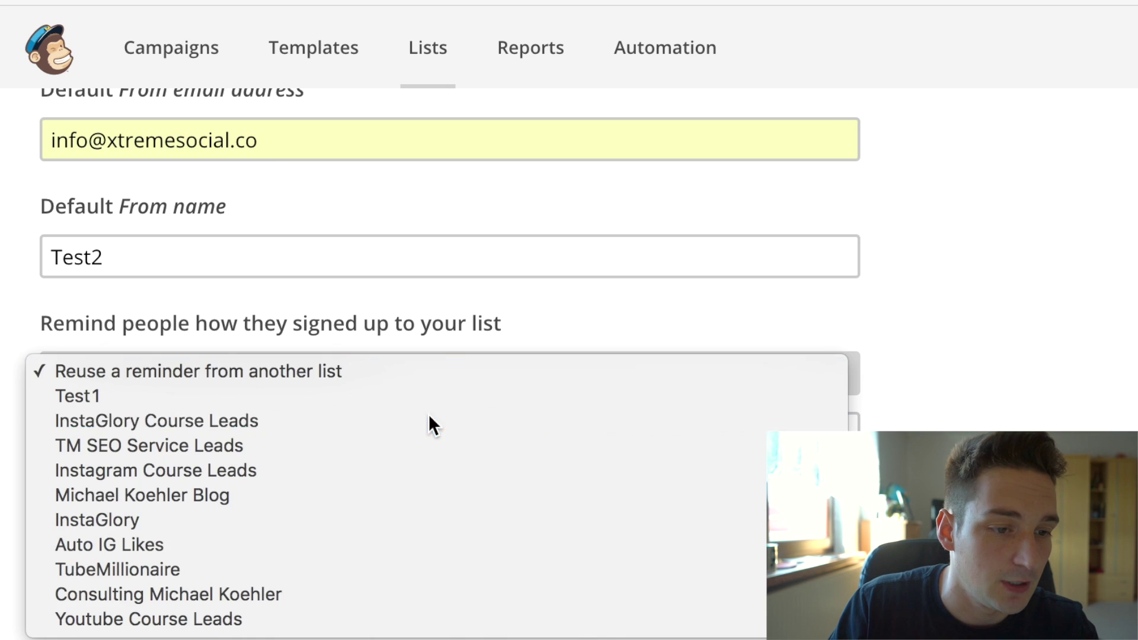
pyautogui.click(429, 422)
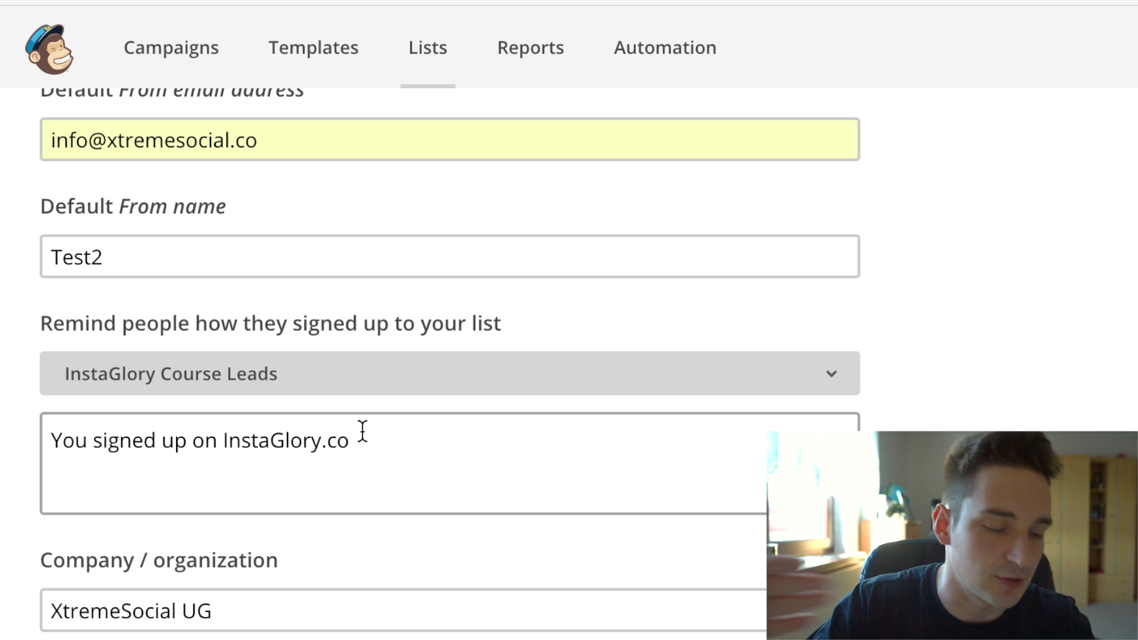
# Step: Enter the list's contact phone number in the Phone field
pyautogui.scroll(-10, 412, 474)
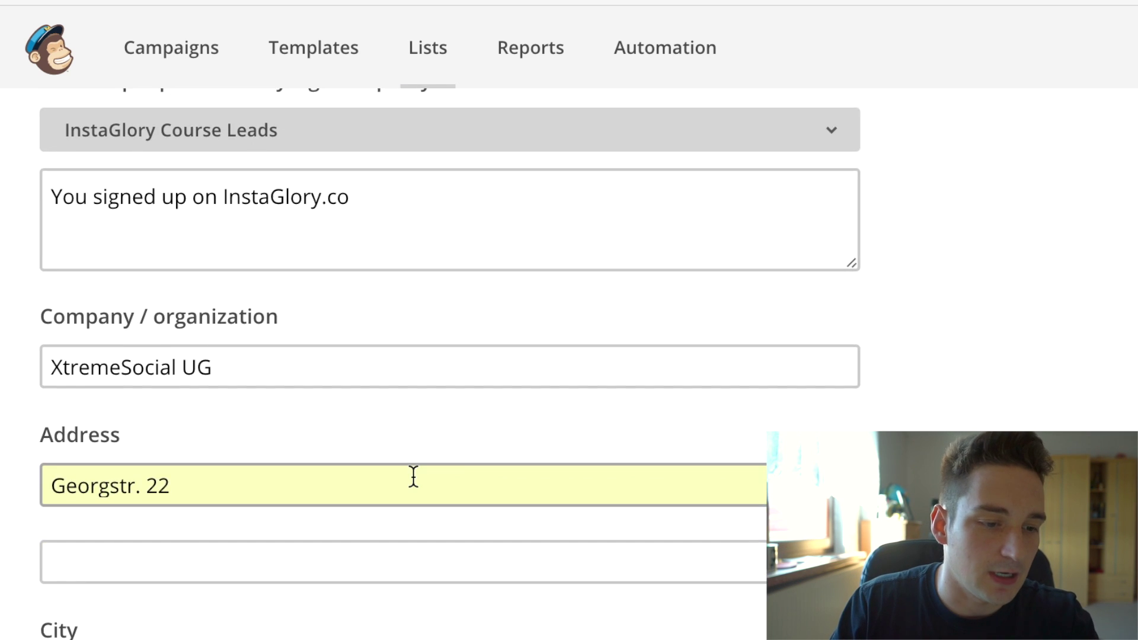
pyautogui.scroll(-2, 652, 433)
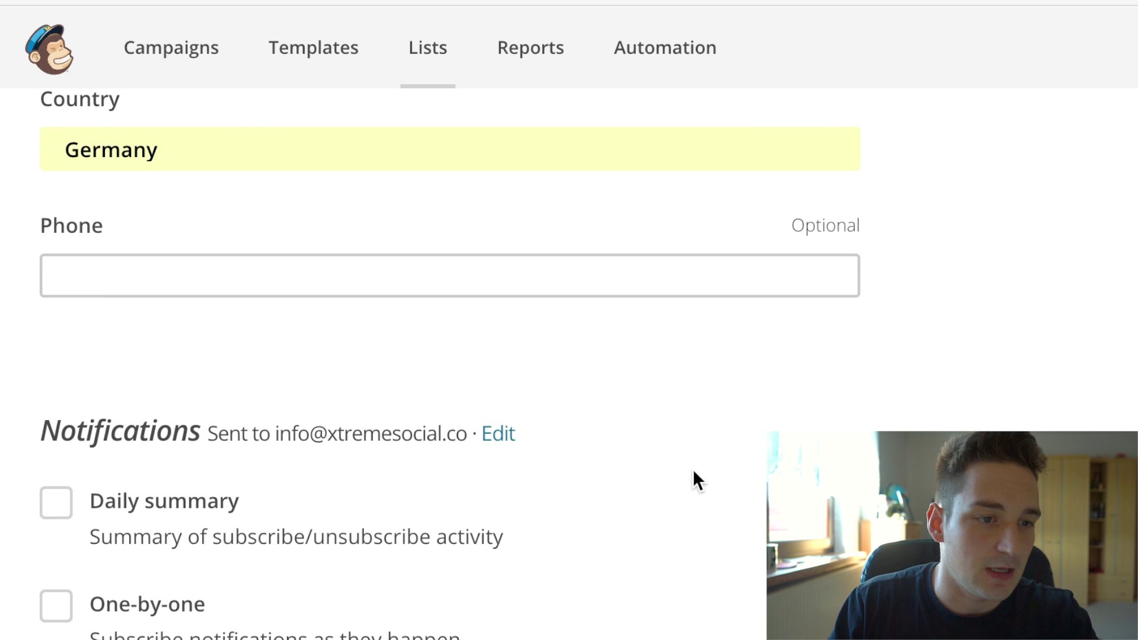
pyautogui.click(263, 285)
pyautogui.write('499999999')
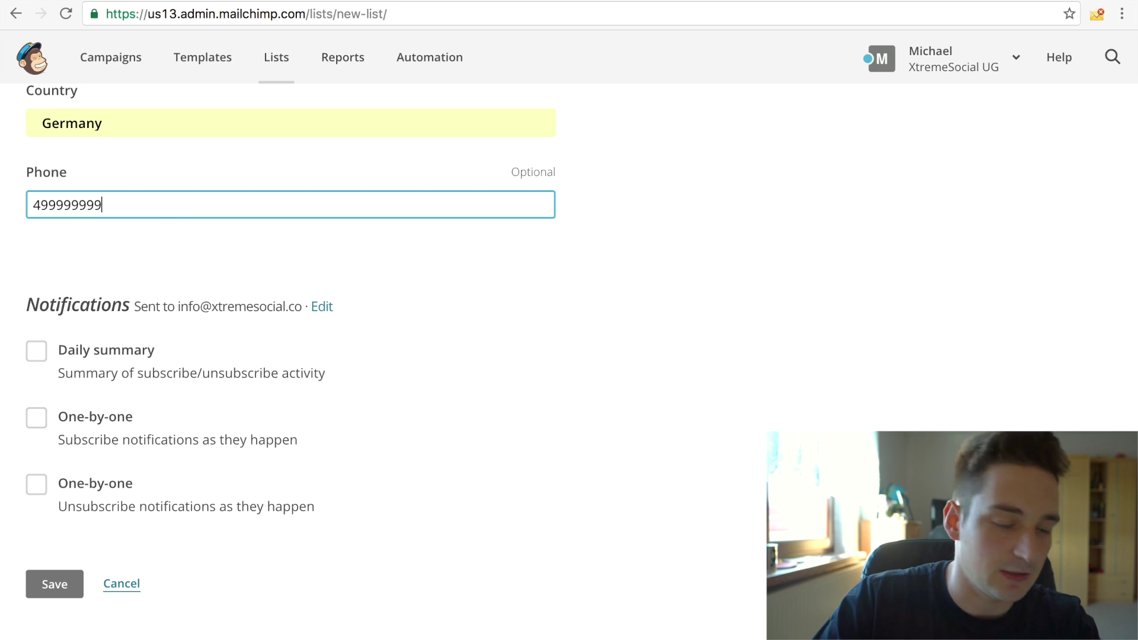
pyautogui.scroll(-2, 157, 246)
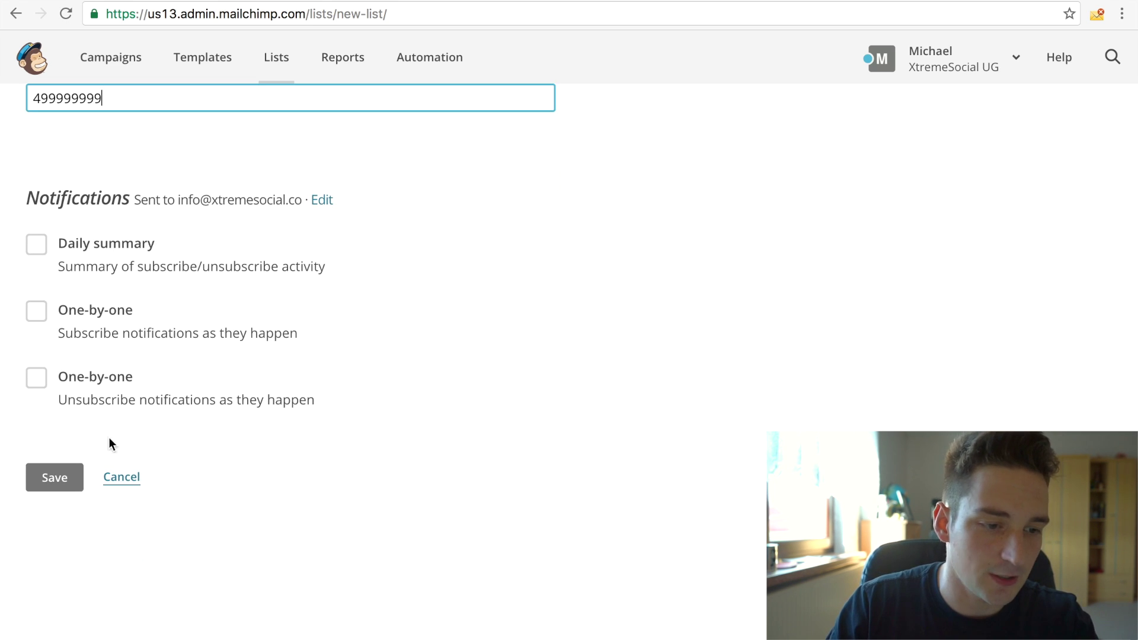
# Step: Save the Test2 list and view its empty subscribers page
pyautogui.click(46, 479)
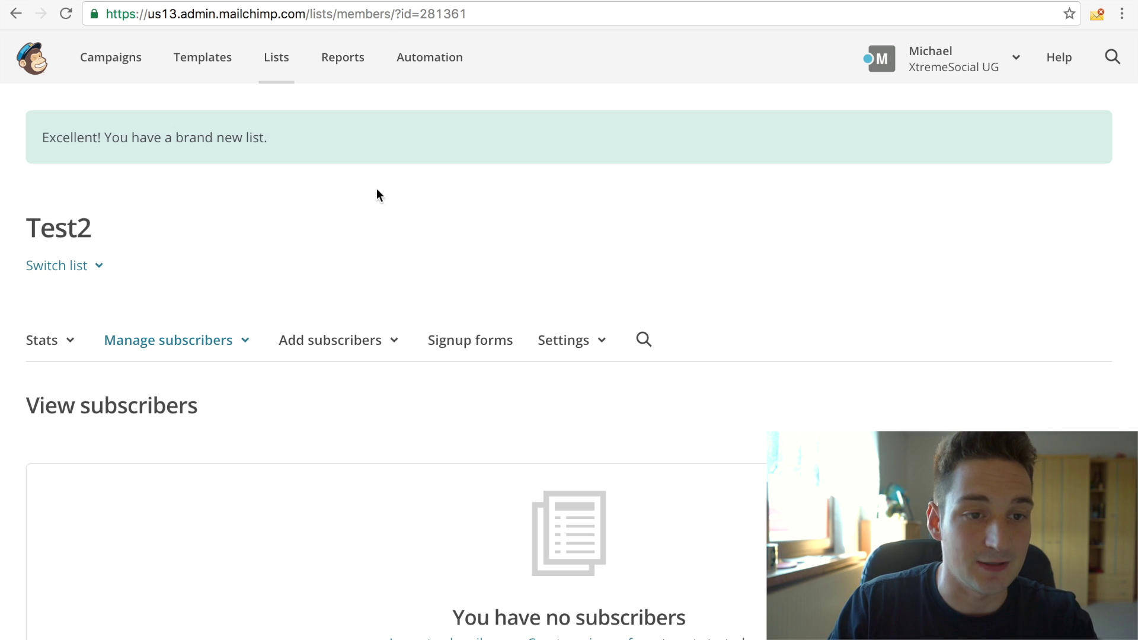
pyautogui.scroll(-3, 344, 280)
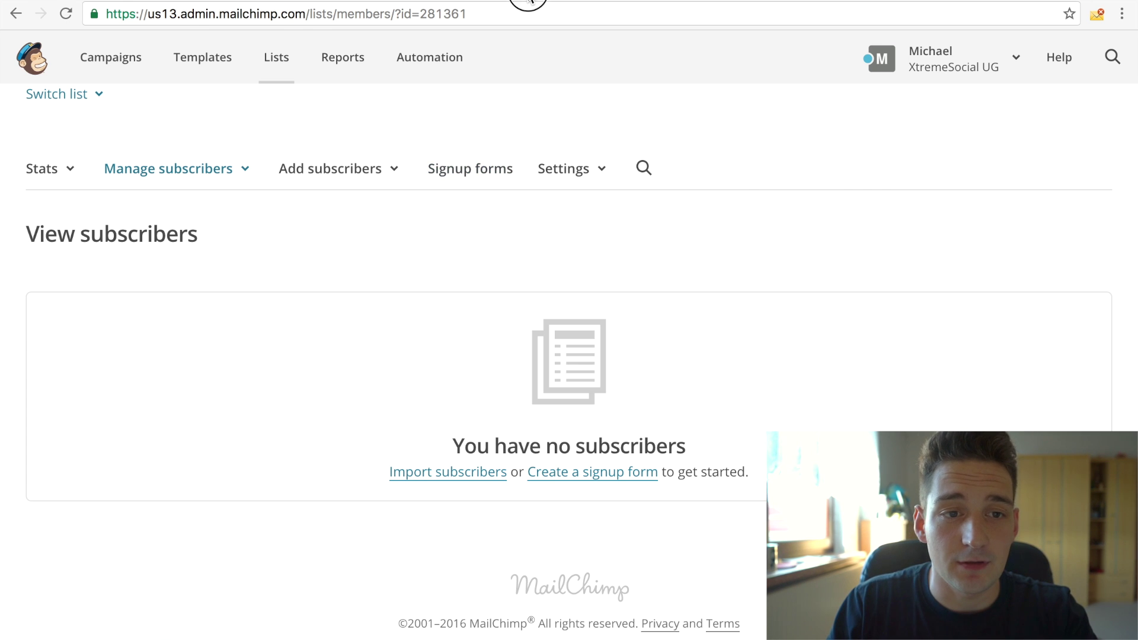
pyautogui.hotkey('ctrl', 'Tab')
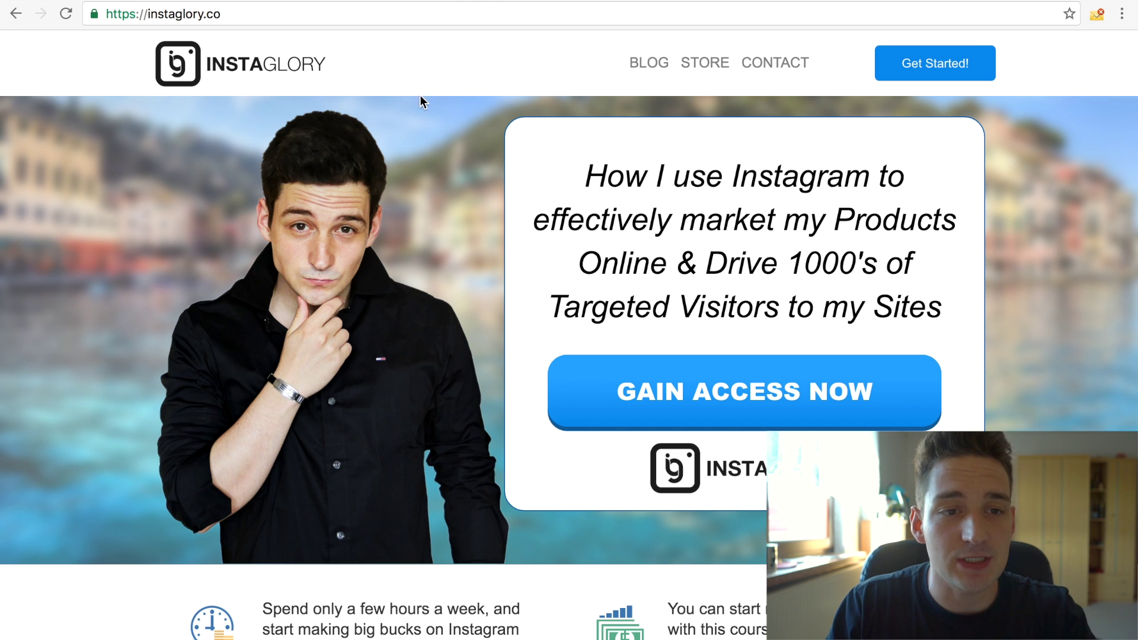
pyautogui.hotkey('ctrl', 'Tab')
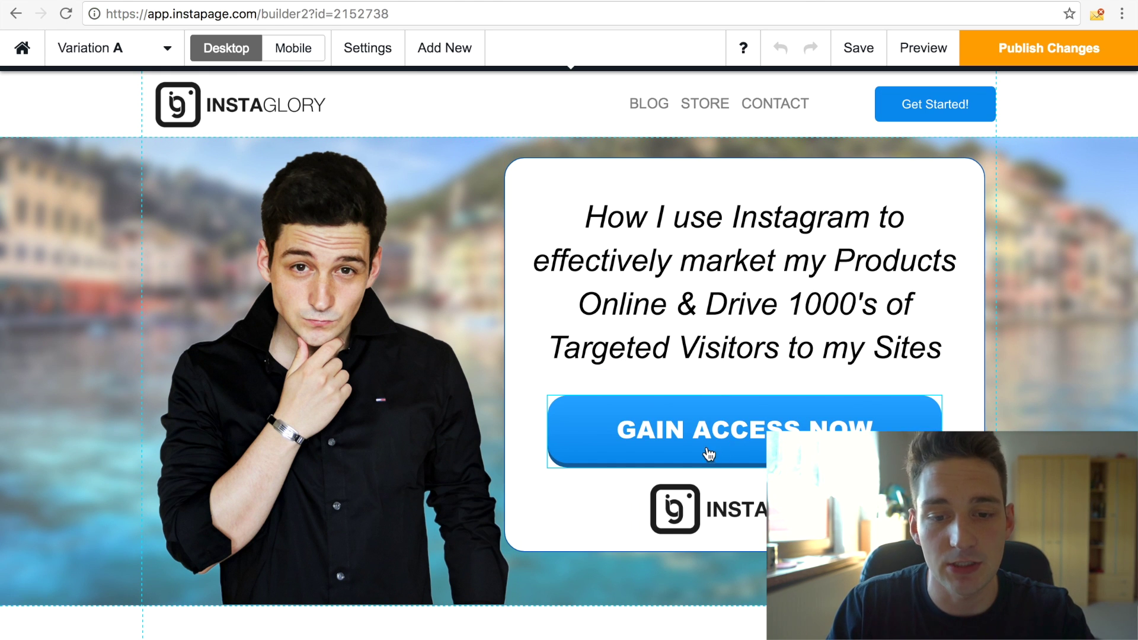
pyautogui.click(463, 431)
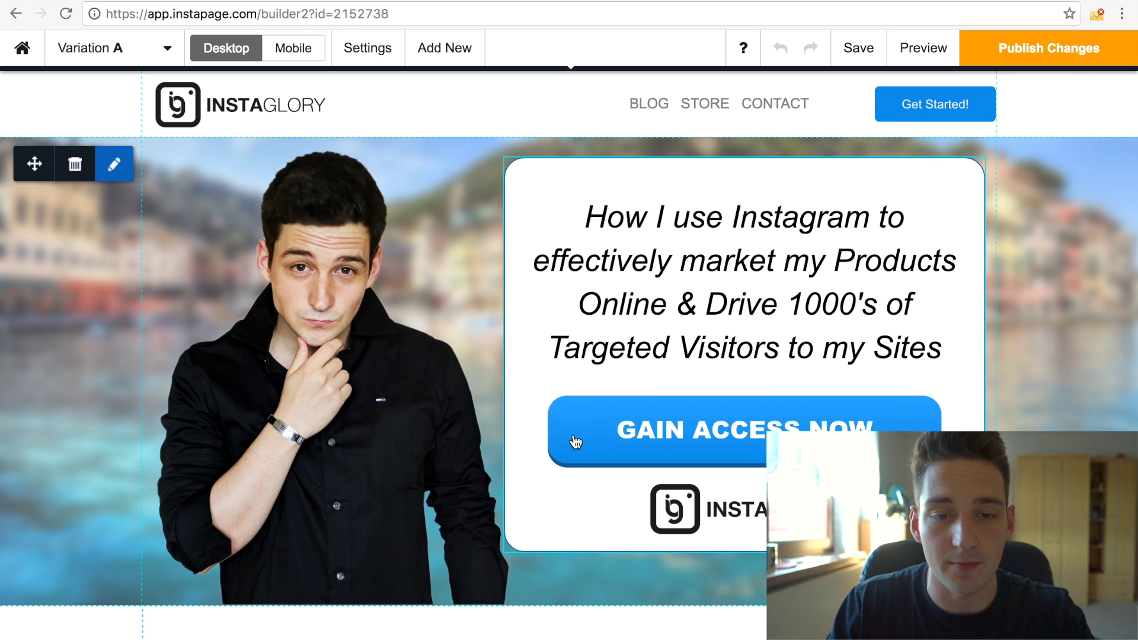
pyautogui.scroll(-1, 578, 437)
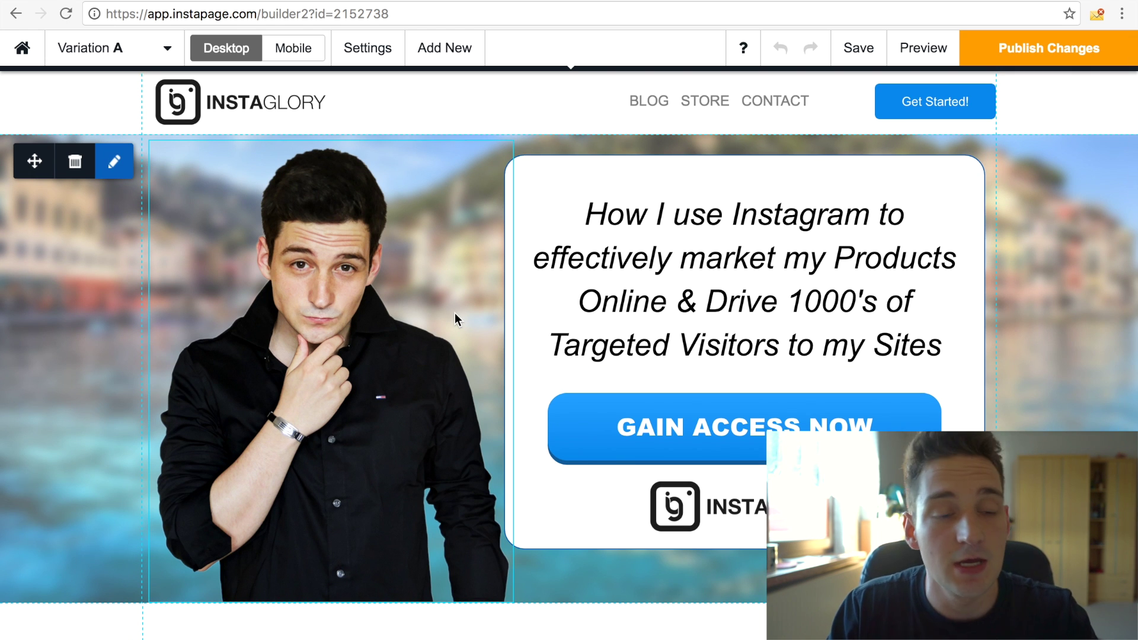
pyautogui.press('Escape')
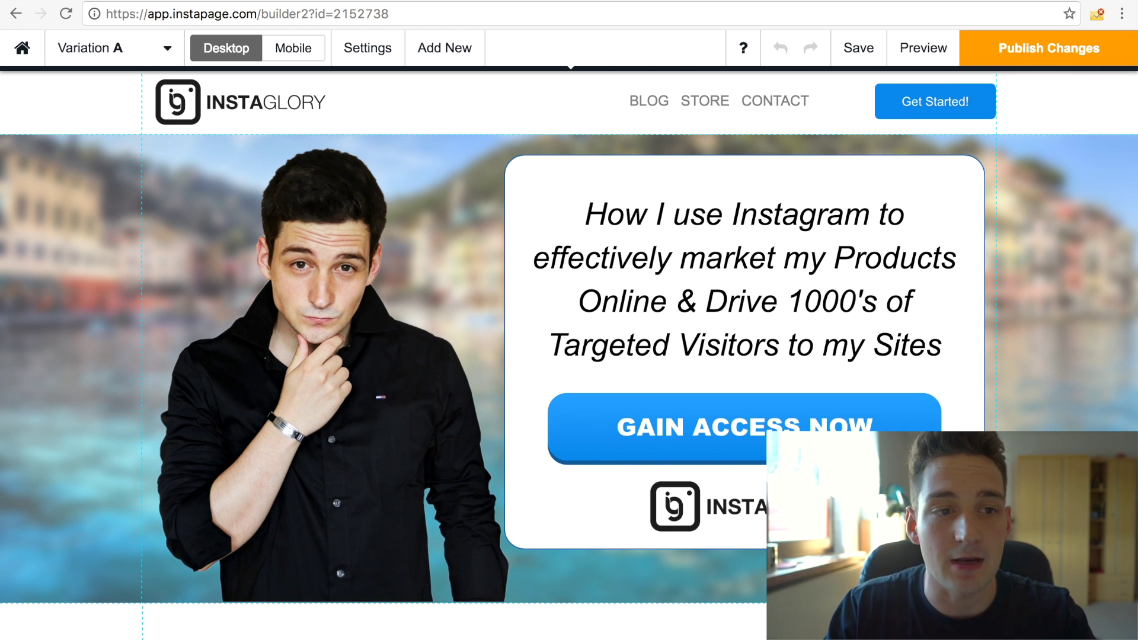
pyautogui.click(136, 3)
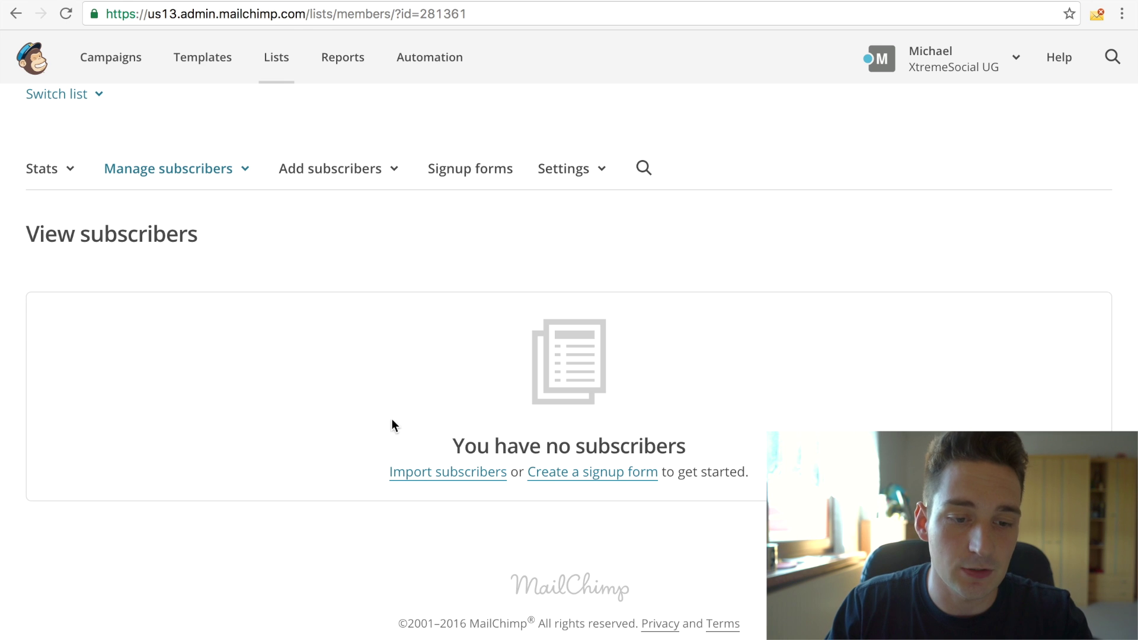
# Step: Start a Copy/paste from file import into Test2 and tick the billing-plan upgrade acknowledgement
pyautogui.click(448, 477)
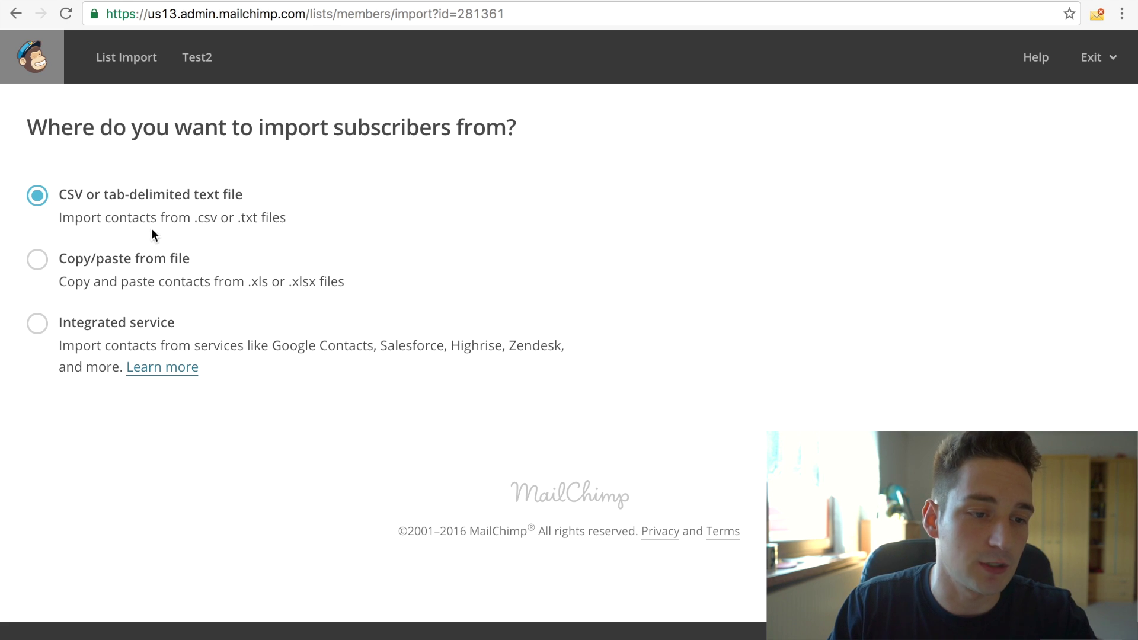
pyautogui.click(37, 259)
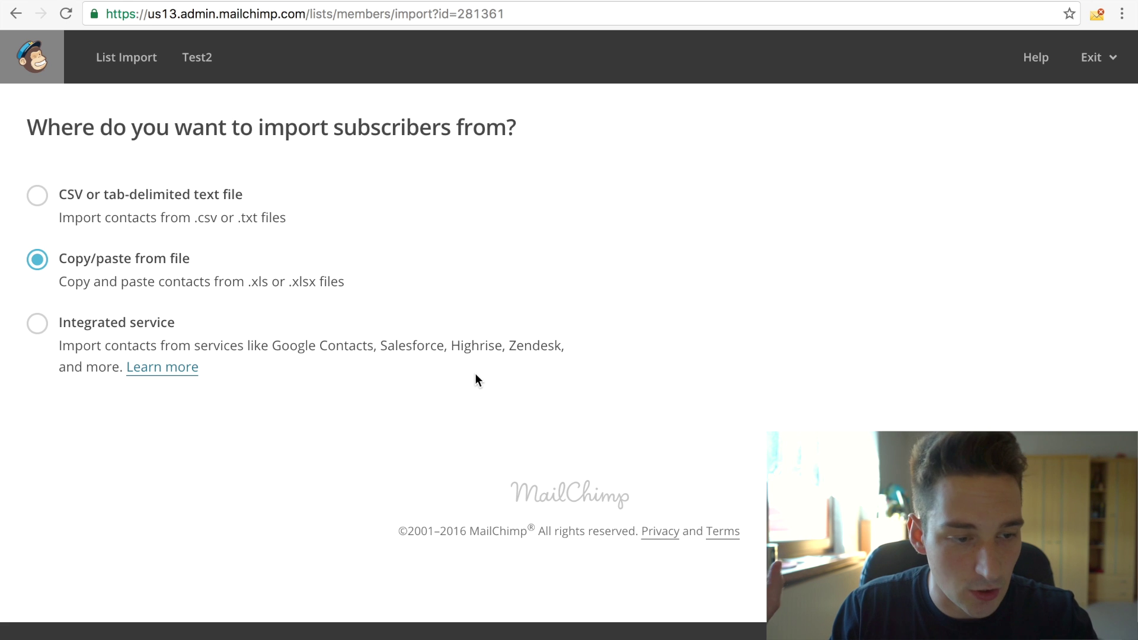
pyautogui.click(1085, 632)
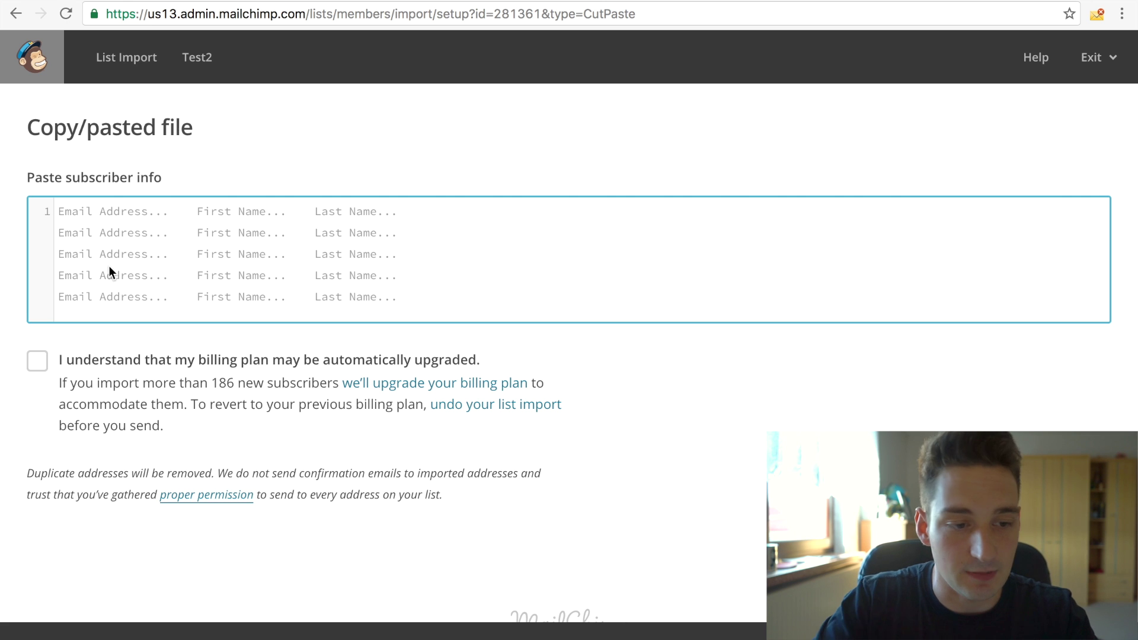
pyautogui.click(40, 359)
pyautogui.scroll(-2, 630, 481)
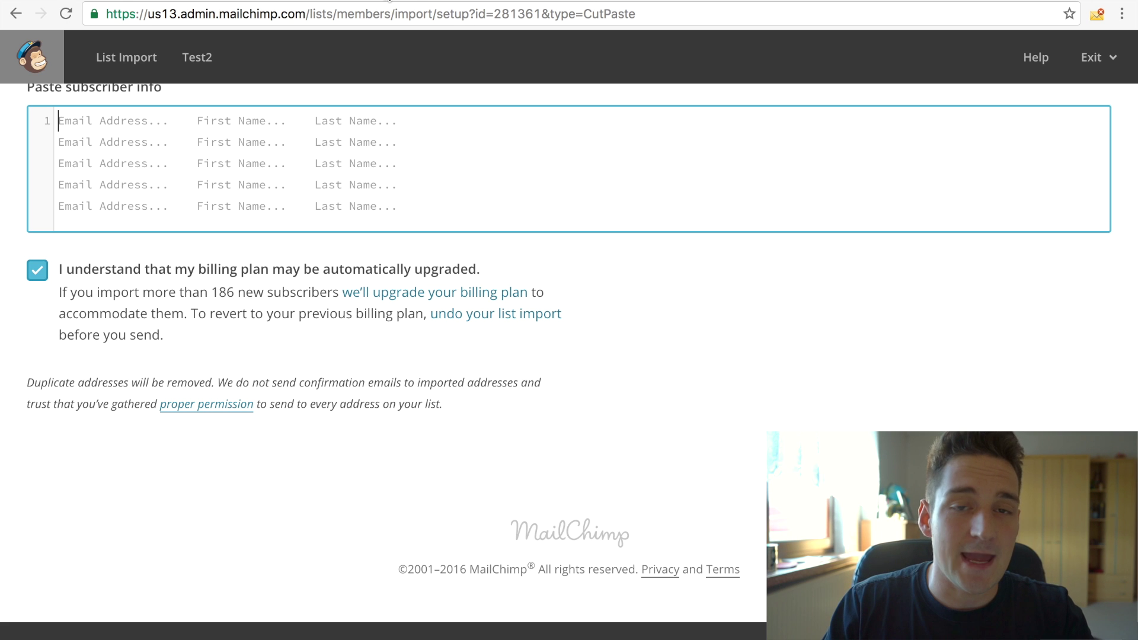
# Step: Return to the Instapage builder showing the 'To Access The Videos...' popup with its signup form
pyautogui.click(388, 0)
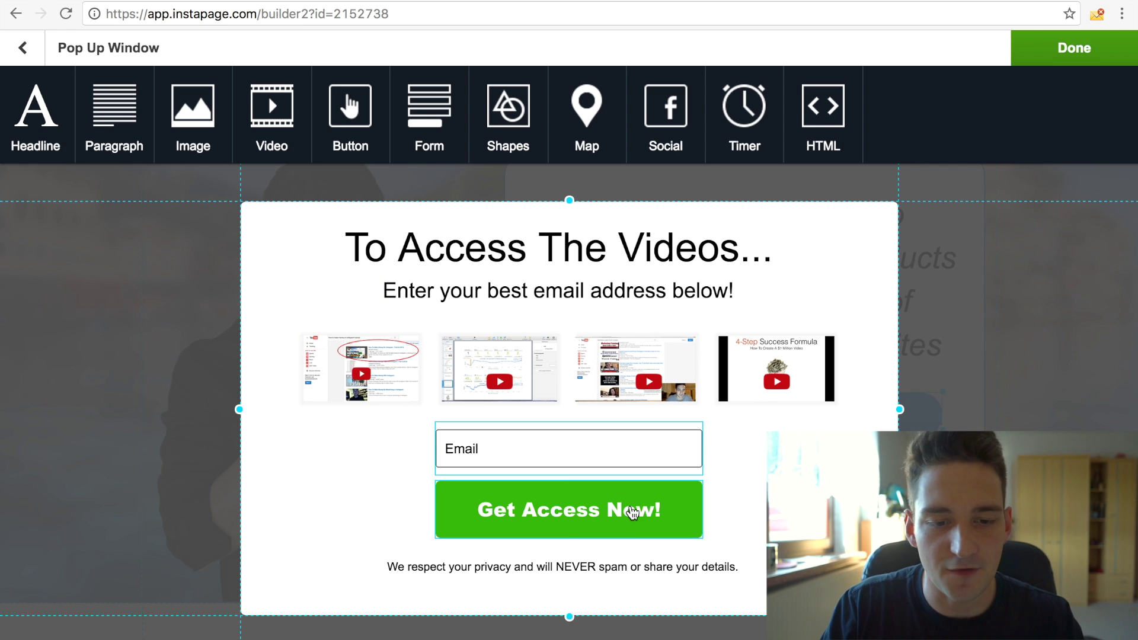
# Step: Open the popup signup form's Form Settings and display its Integrations panel
pyautogui.click(629, 510)
pyautogui.doubleClick(631, 511)
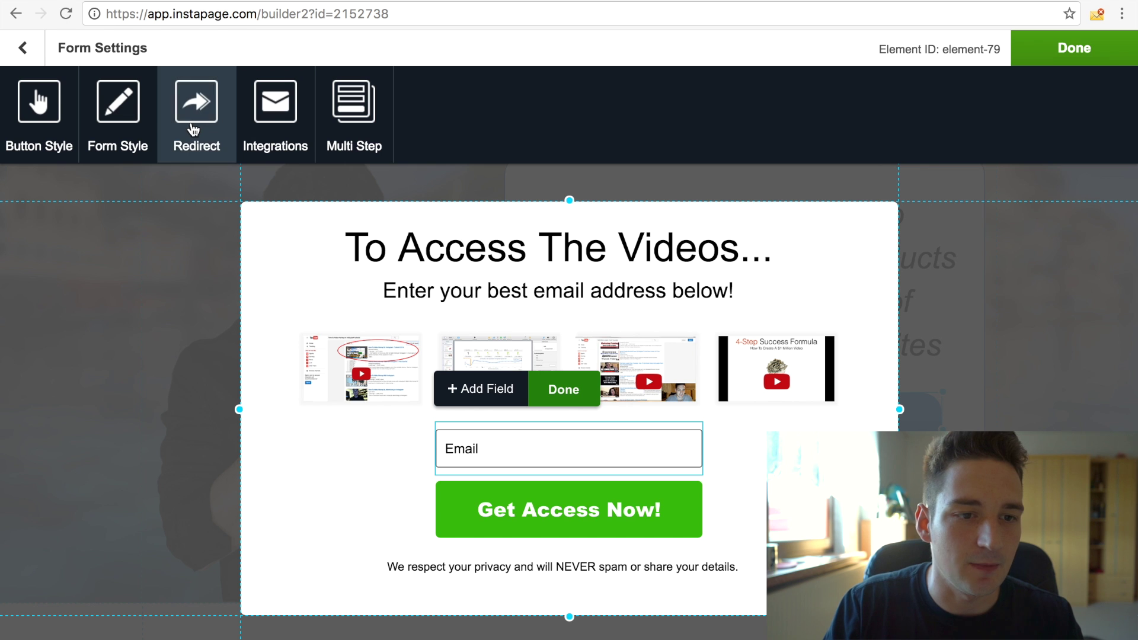
pyautogui.click(270, 110)
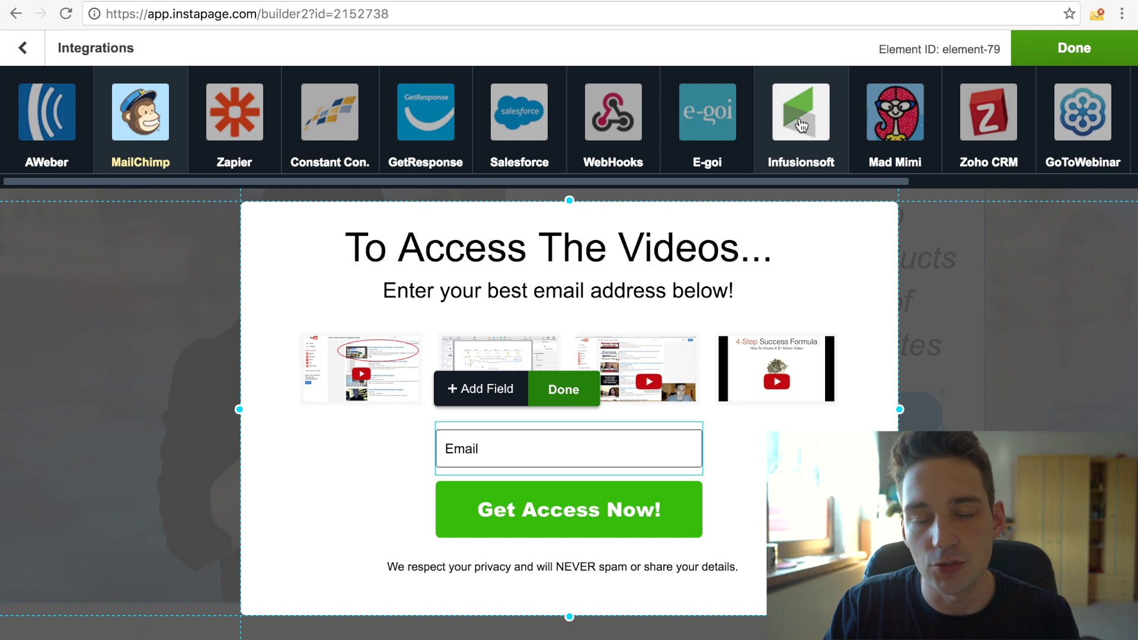
pyautogui.moveTo(695, 461)
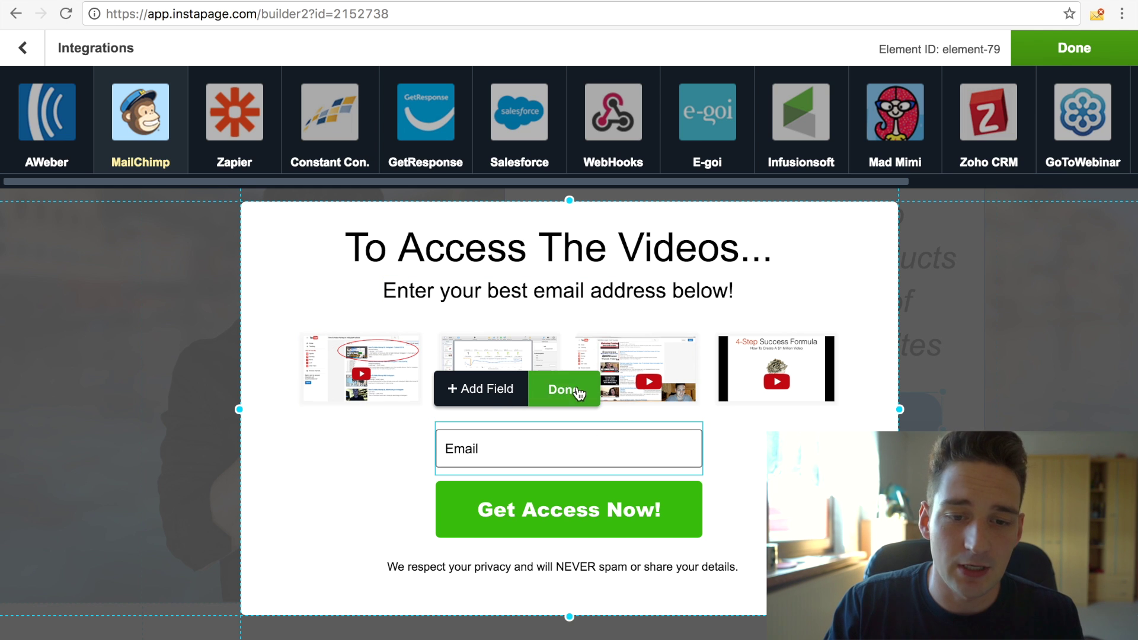
pyautogui.moveTo(533, 473)
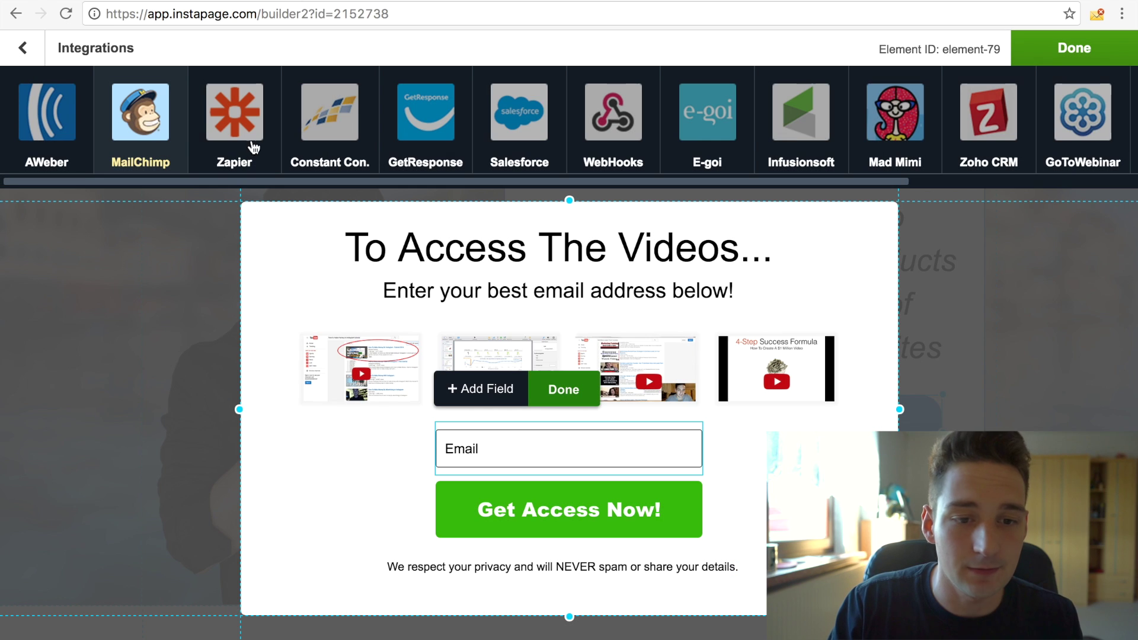
# Step: Integrate the form with MailChimp, confirming the account and selecting the InstaGlory Course Leads list
pyautogui.click(145, 117)
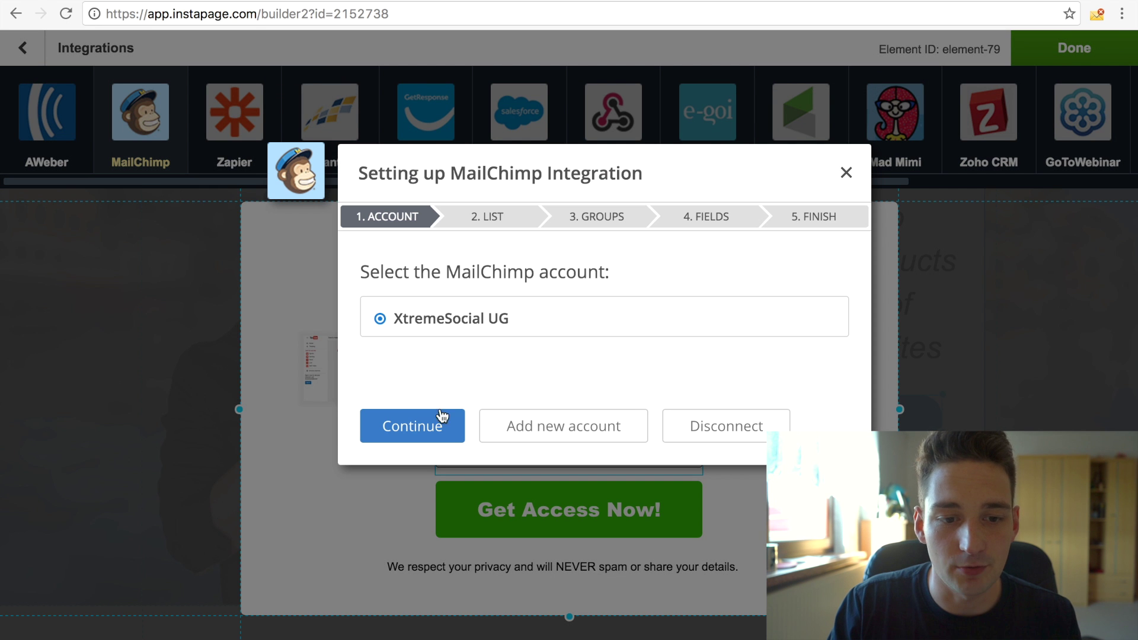
pyautogui.click(412, 425)
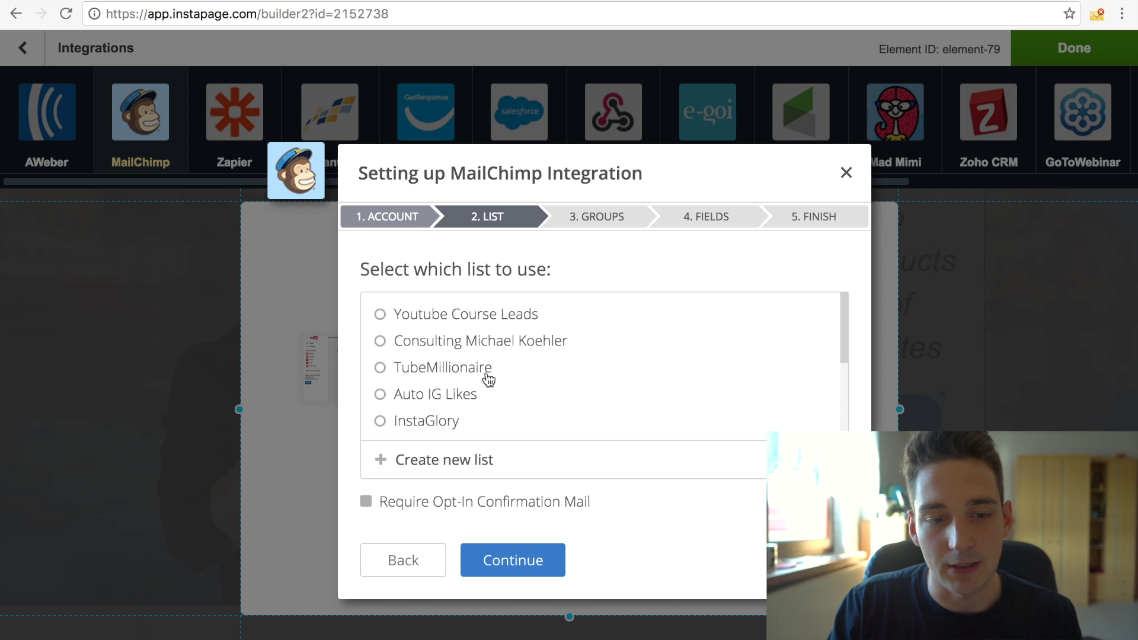
pyautogui.scroll(-3, 489, 380)
pyautogui.click(488, 370)
pyautogui.scroll(5, 488, 380)
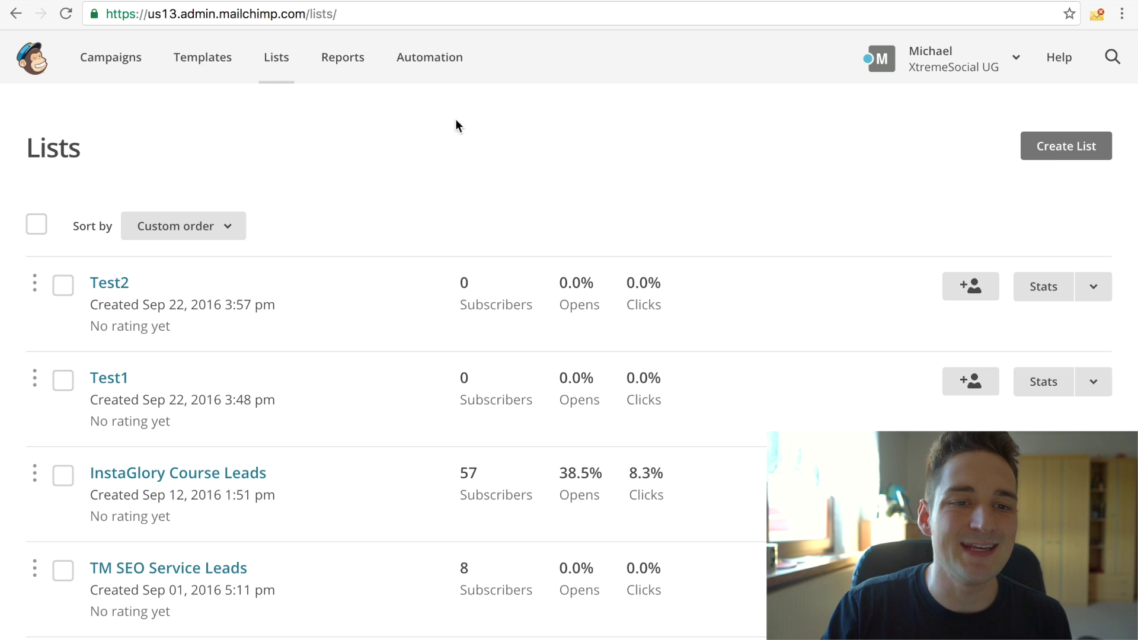
# Step: Go to MailChimp's Automation page to review the existing welcome workflows
pyautogui.click(427, 76)
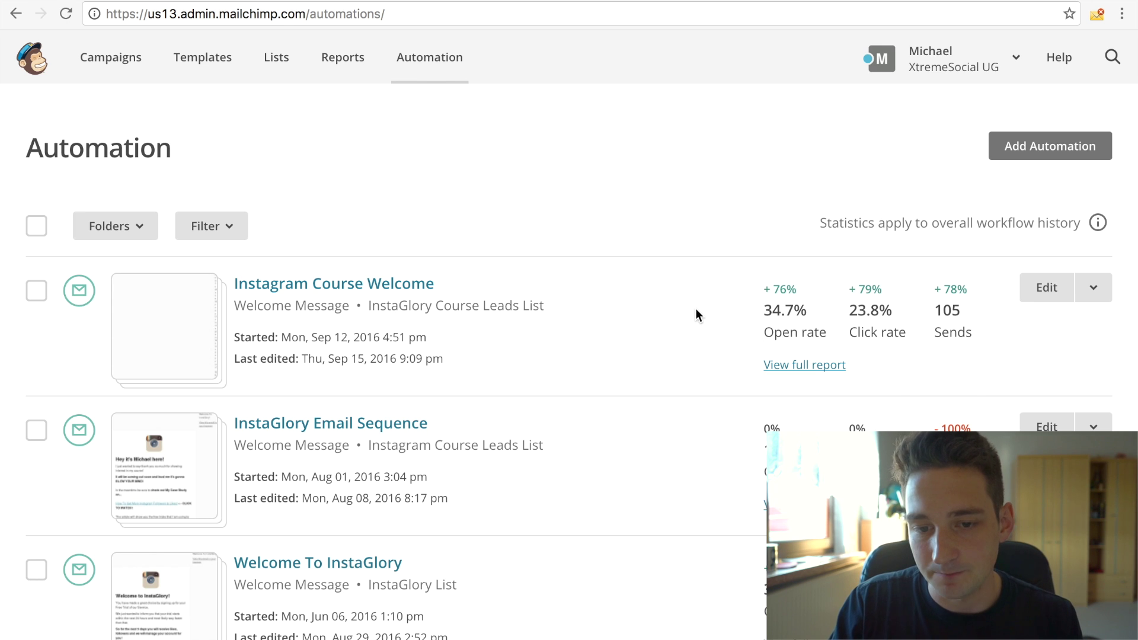
pyautogui.moveTo(774, 313)
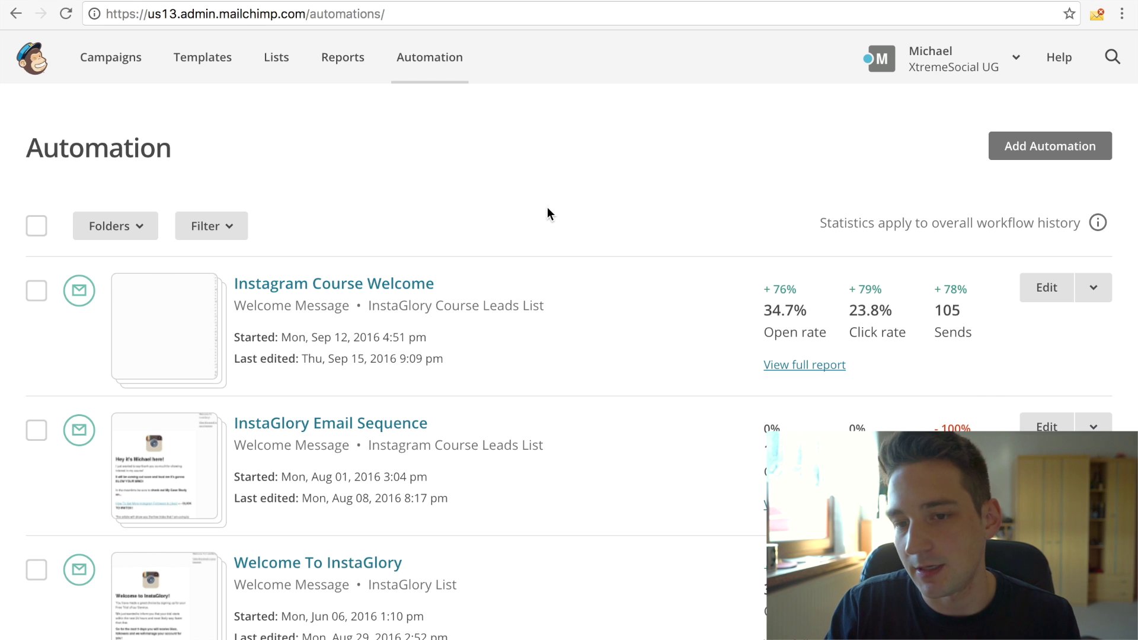
# Step: Start a new automation and scroll the gallery down to the List Activity Welcome Message recipe
pyautogui.click(1022, 145)
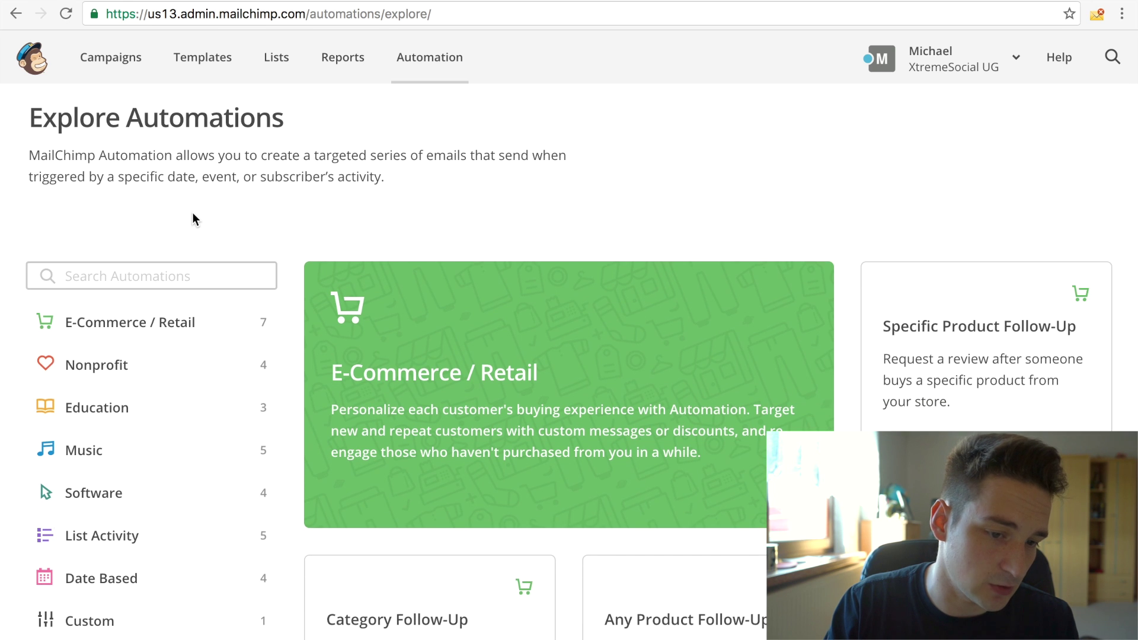
pyautogui.scroll(-2, 193, 220)
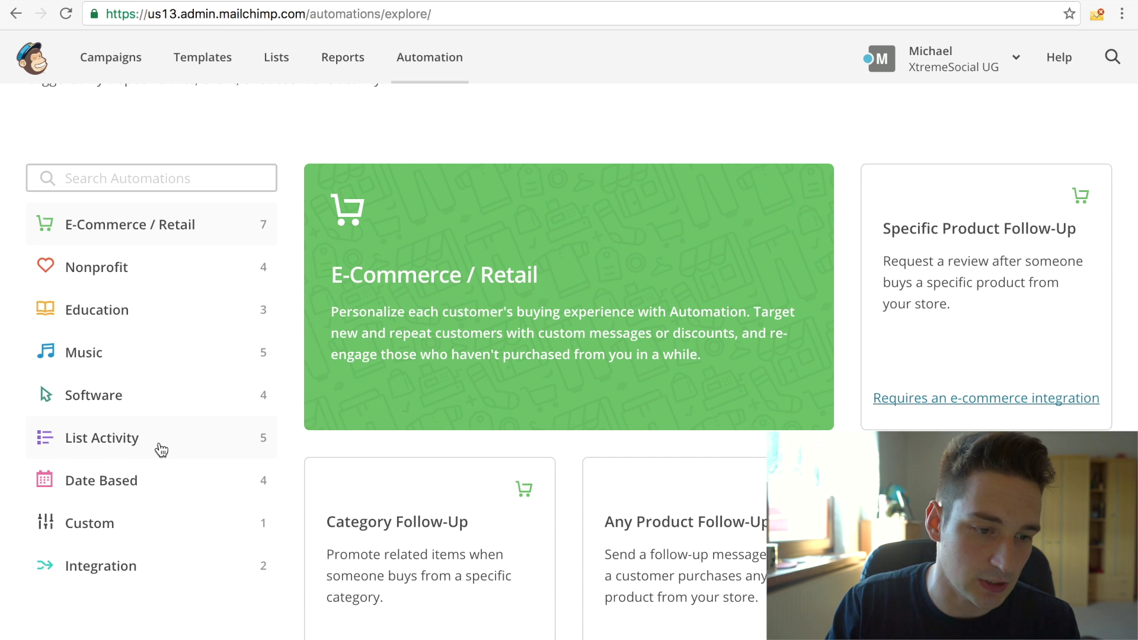
pyautogui.scroll(3, 229, 228)
pyautogui.scroll(-3, 229, 228)
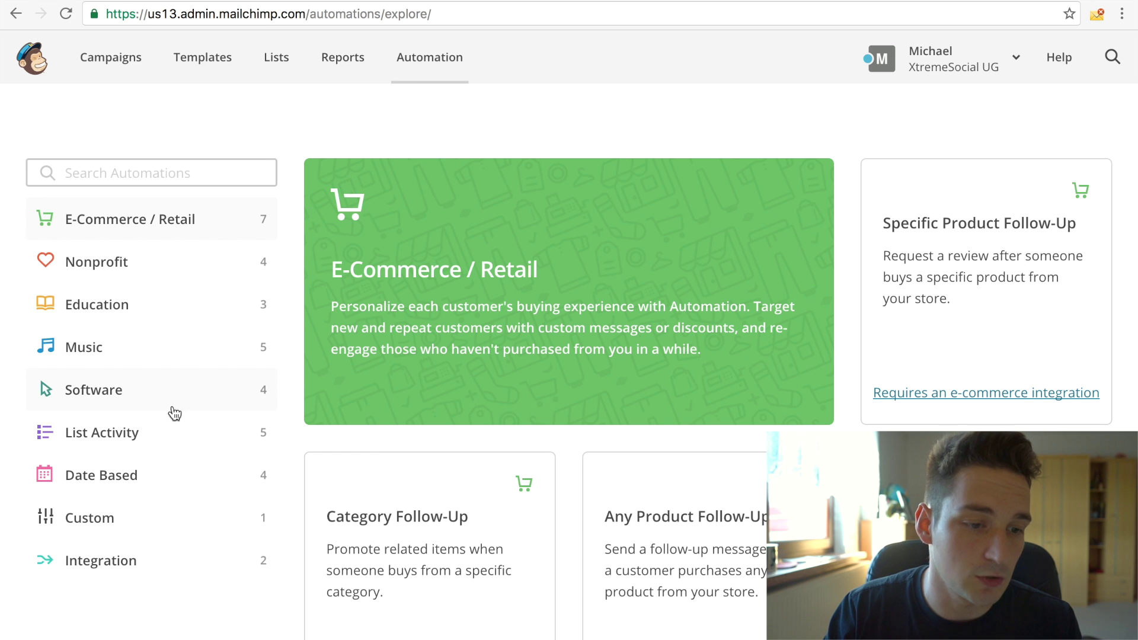
pyautogui.scroll(-1, 173, 424)
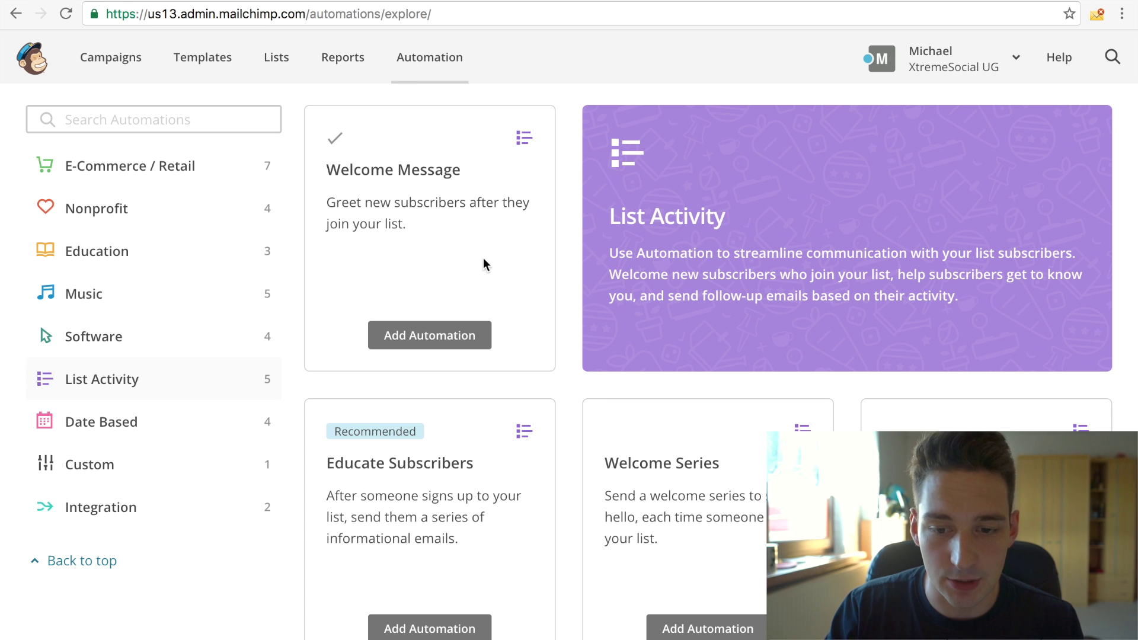
# Step: Add the Welcome Message recipe as an automation named 'Welcome' on the Test2 list
pyautogui.click(465, 333)
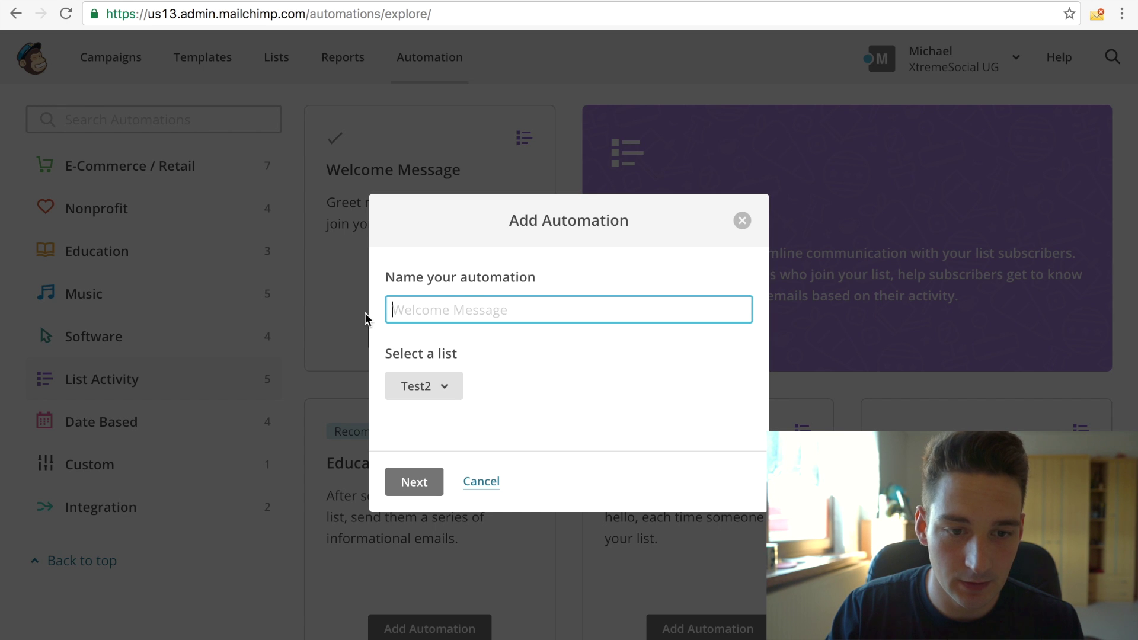
pyautogui.click(482, 312)
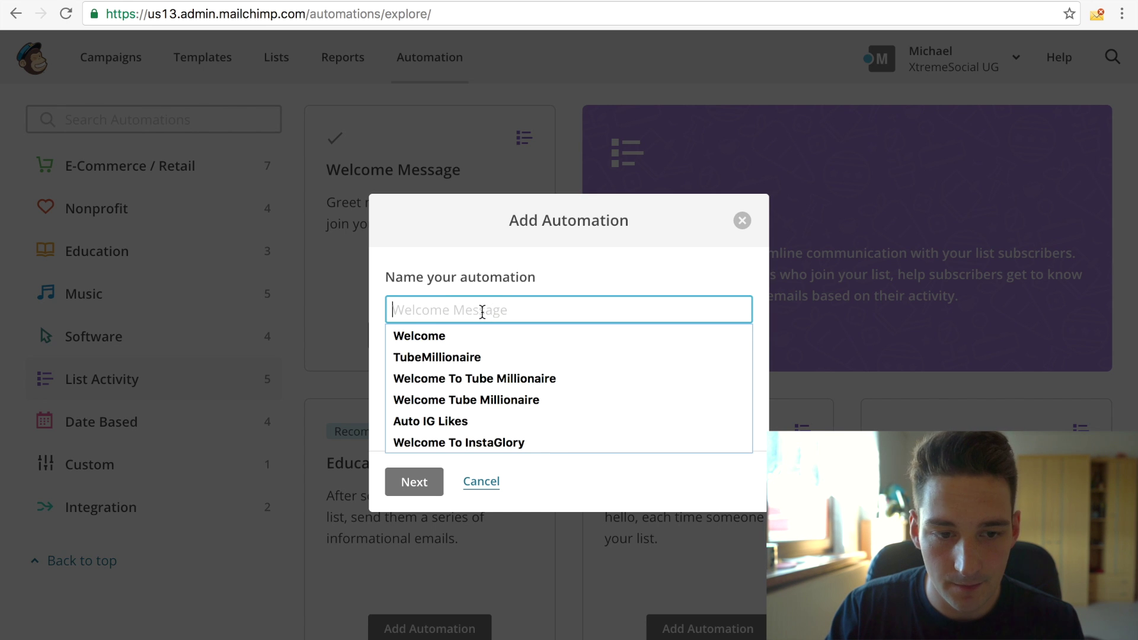
pyautogui.click(478, 335)
pyautogui.click(448, 393)
pyautogui.click(641, 371)
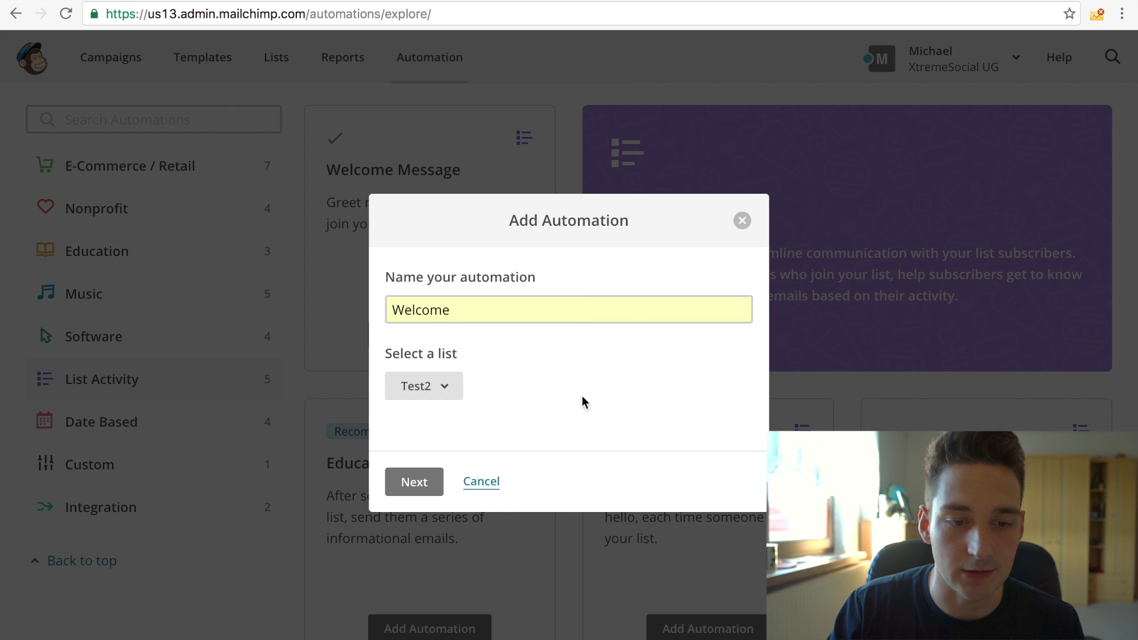
pyautogui.click(428, 483)
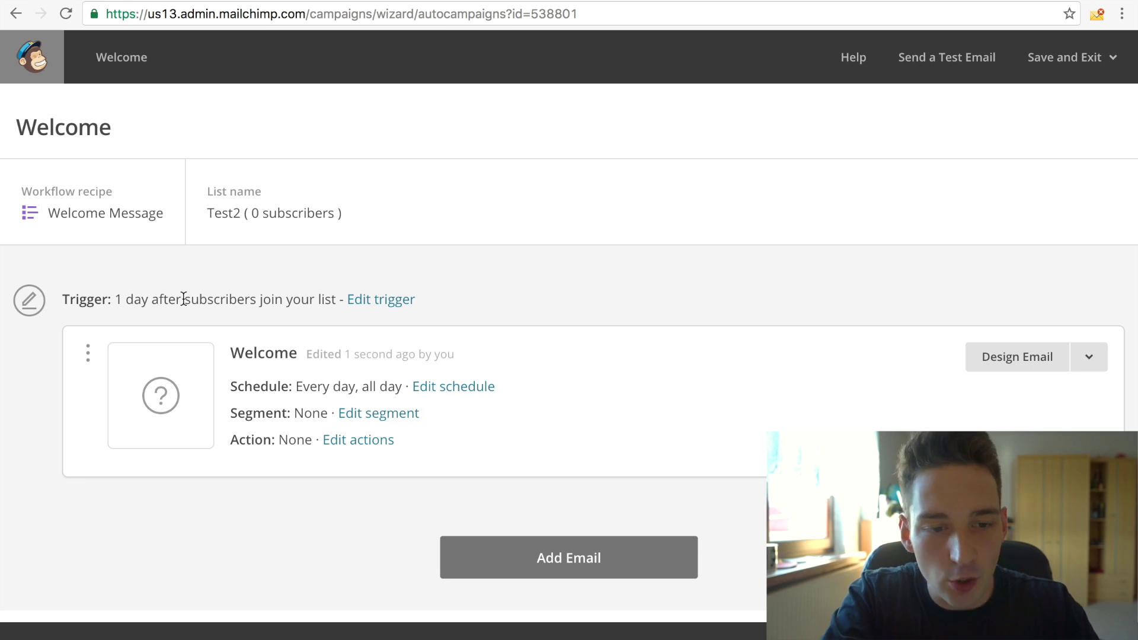
# Step: Change the Welcome trigger delay from 1 day to immediately after signup and save it
pyautogui.click(381, 298)
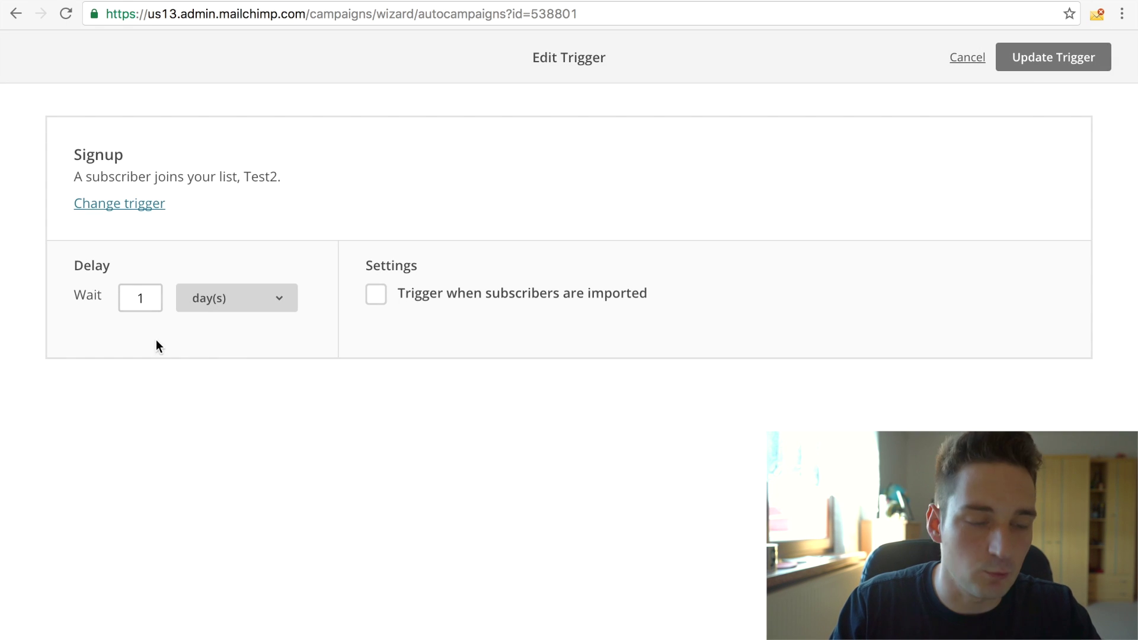
pyautogui.click(226, 299)
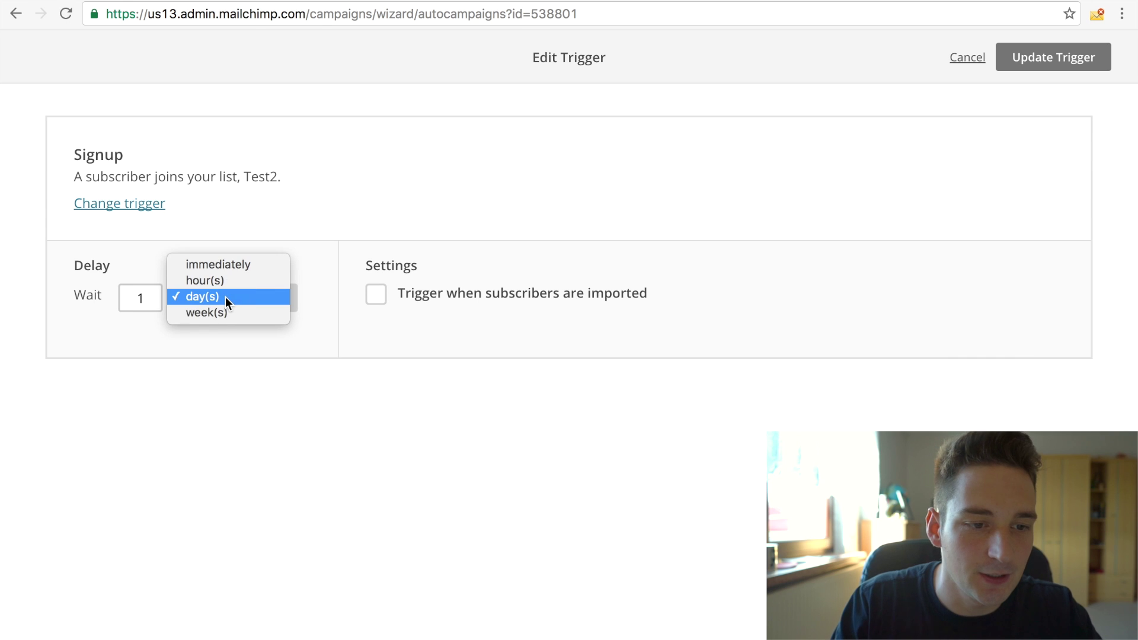
pyautogui.click(237, 267)
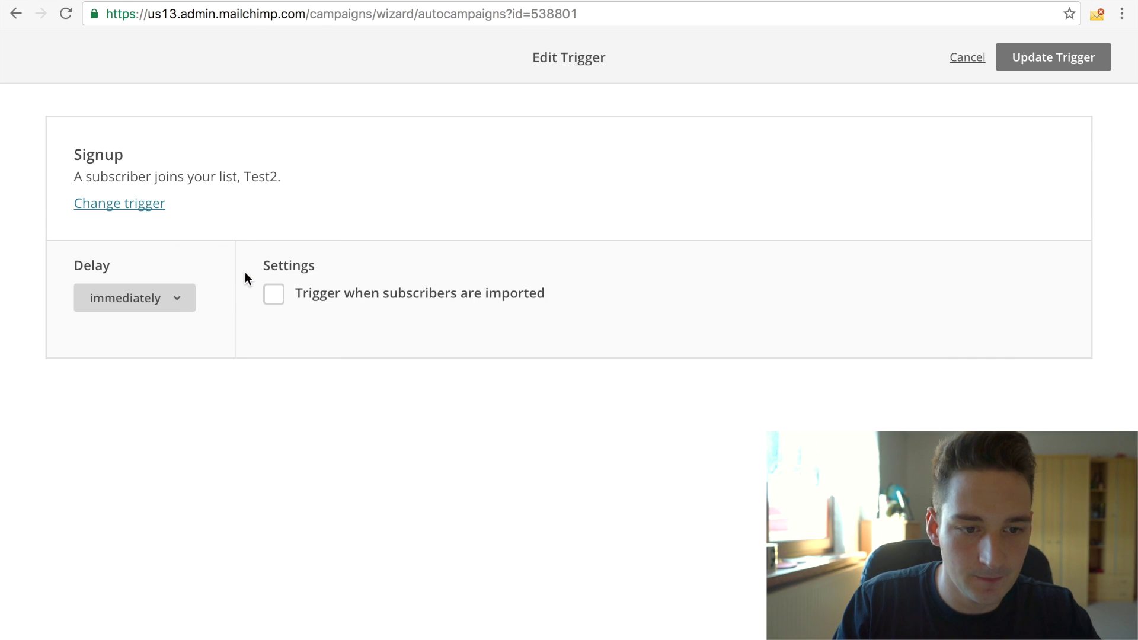
pyautogui.click(1046, 55)
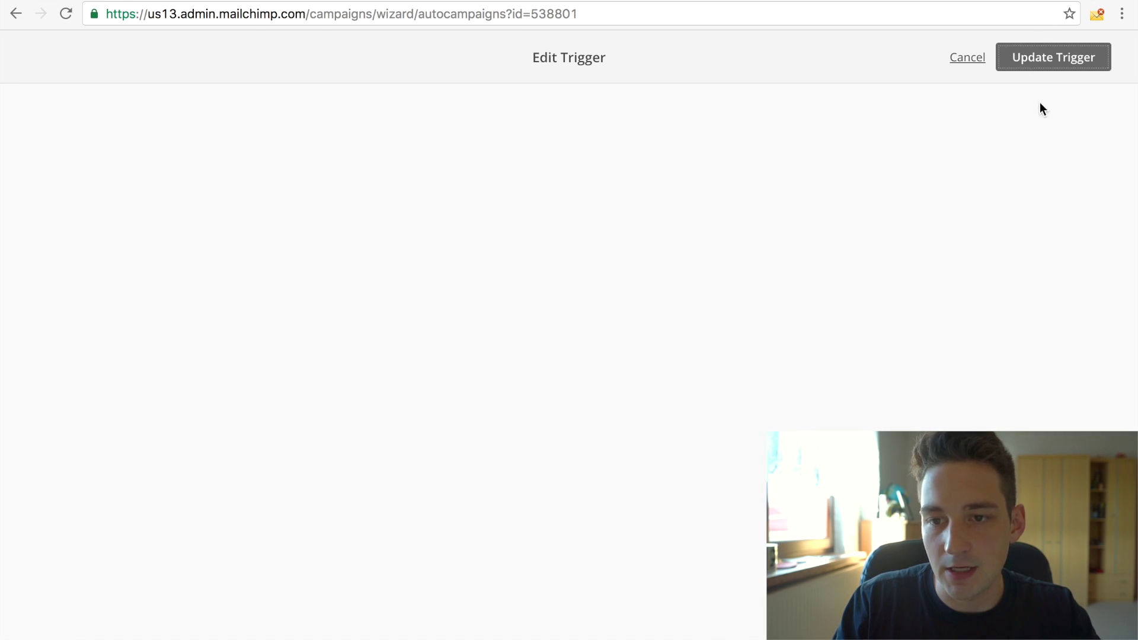
pyautogui.scroll(-1, 877, 166)
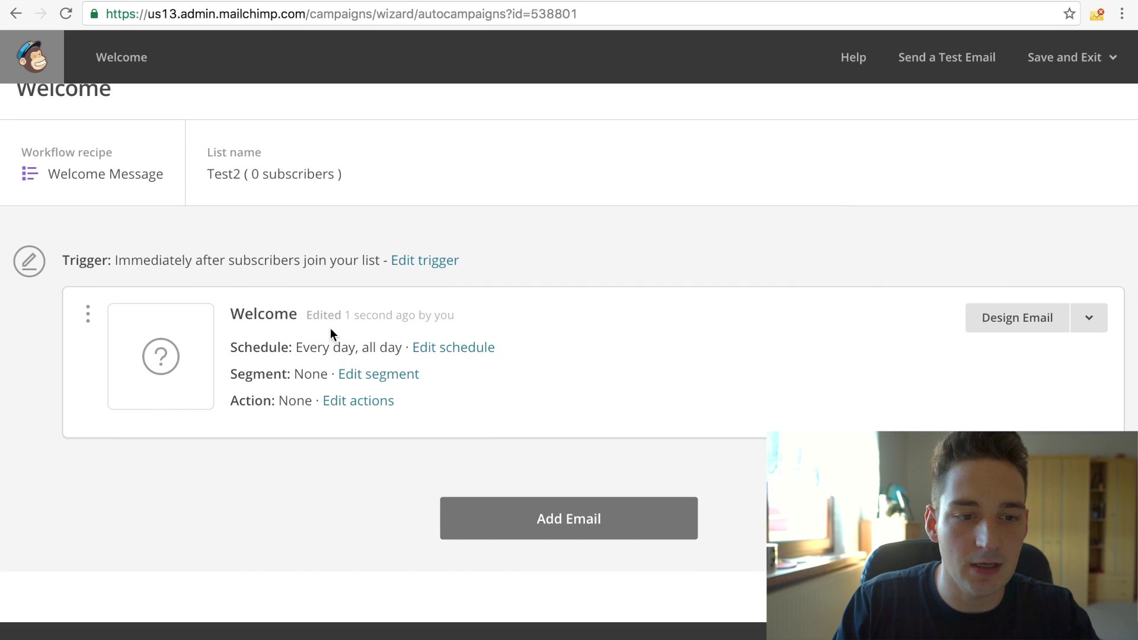
pyautogui.scroll(1, 504, 396)
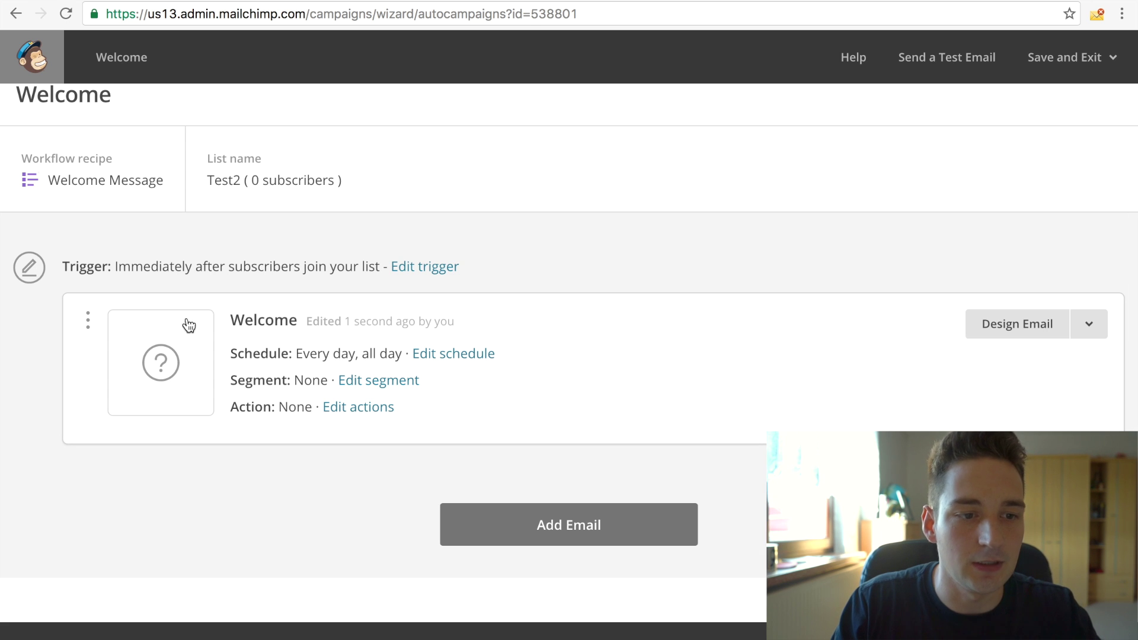
pyautogui.scroll(-2, 578, 338)
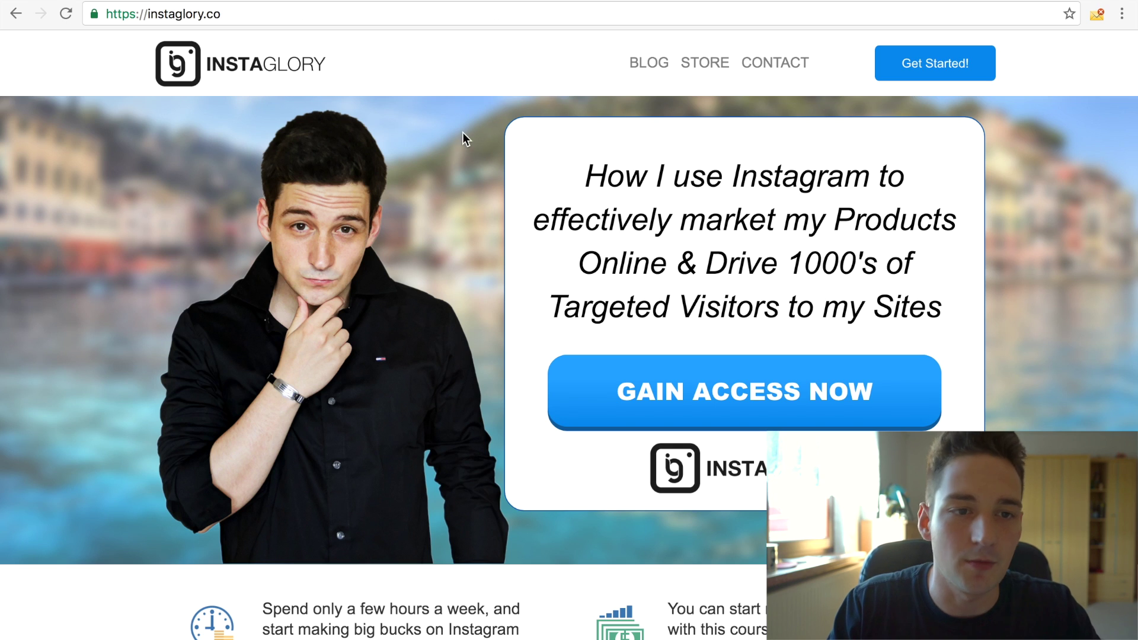
pyautogui.scroll(-3, 403, 189)
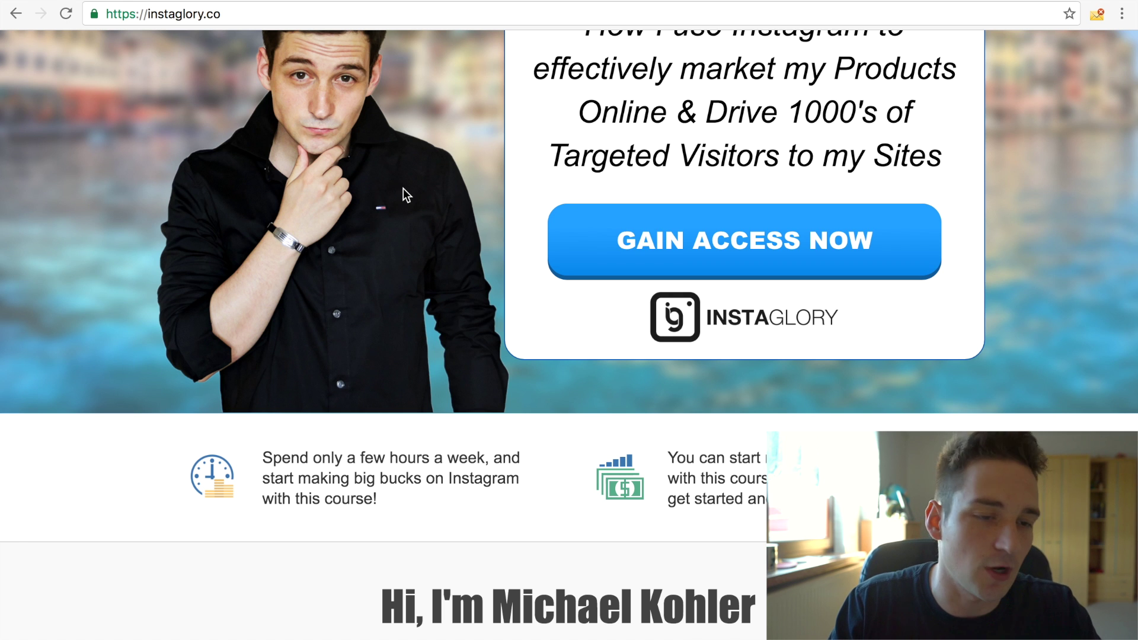
pyautogui.scroll(1, 403, 188)
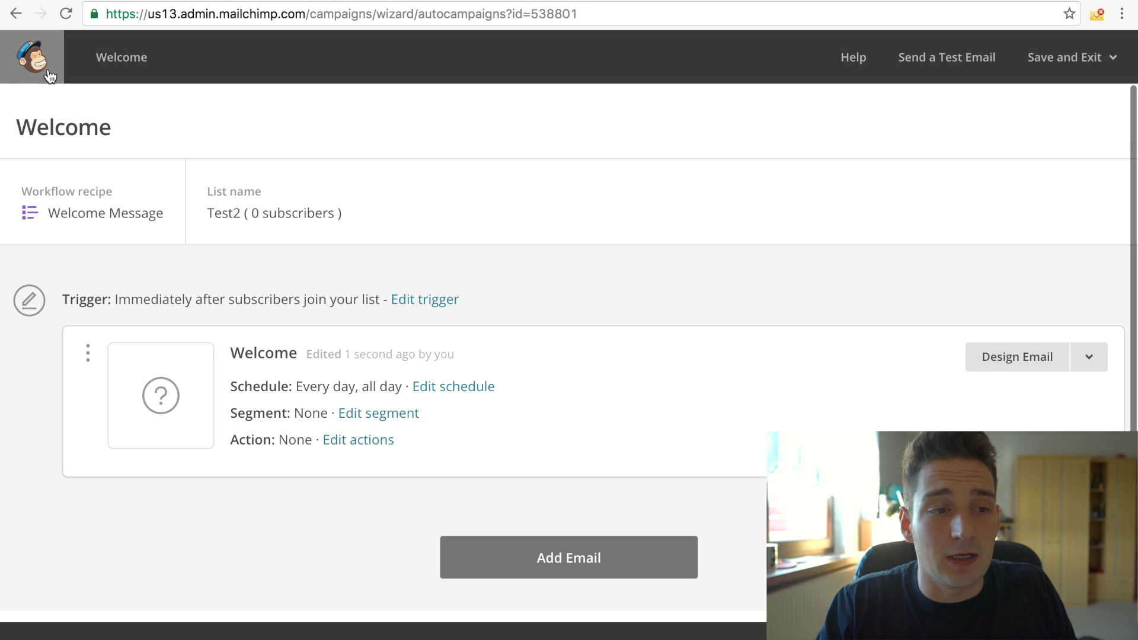
# Step: Go back to the MailChimp Dashboard via the top-left logo
pyautogui.click(37, 70)
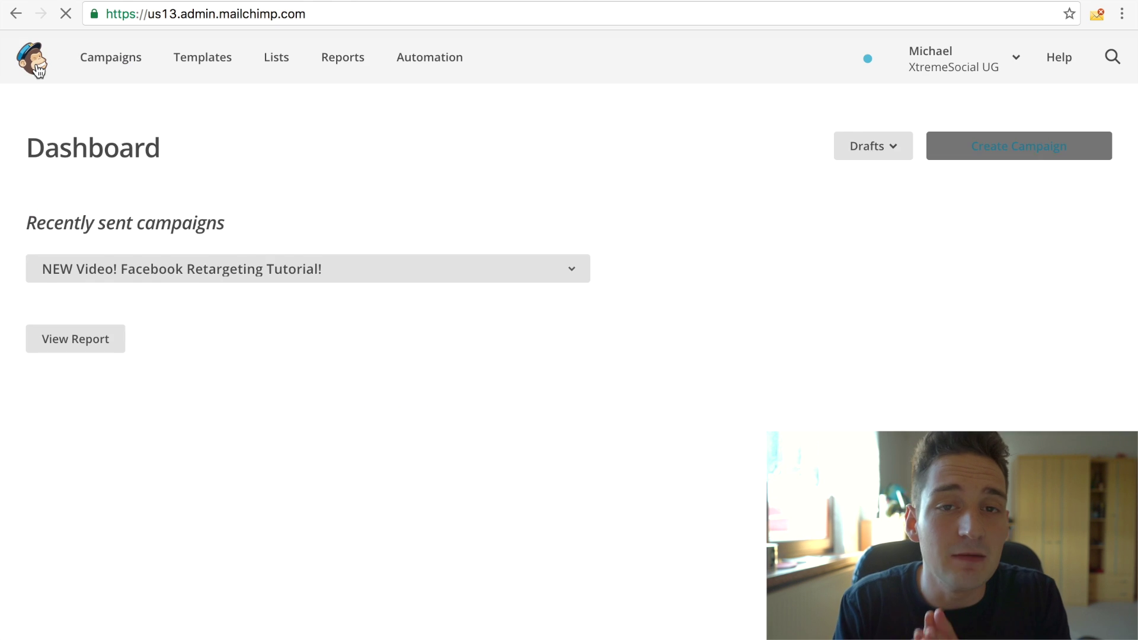